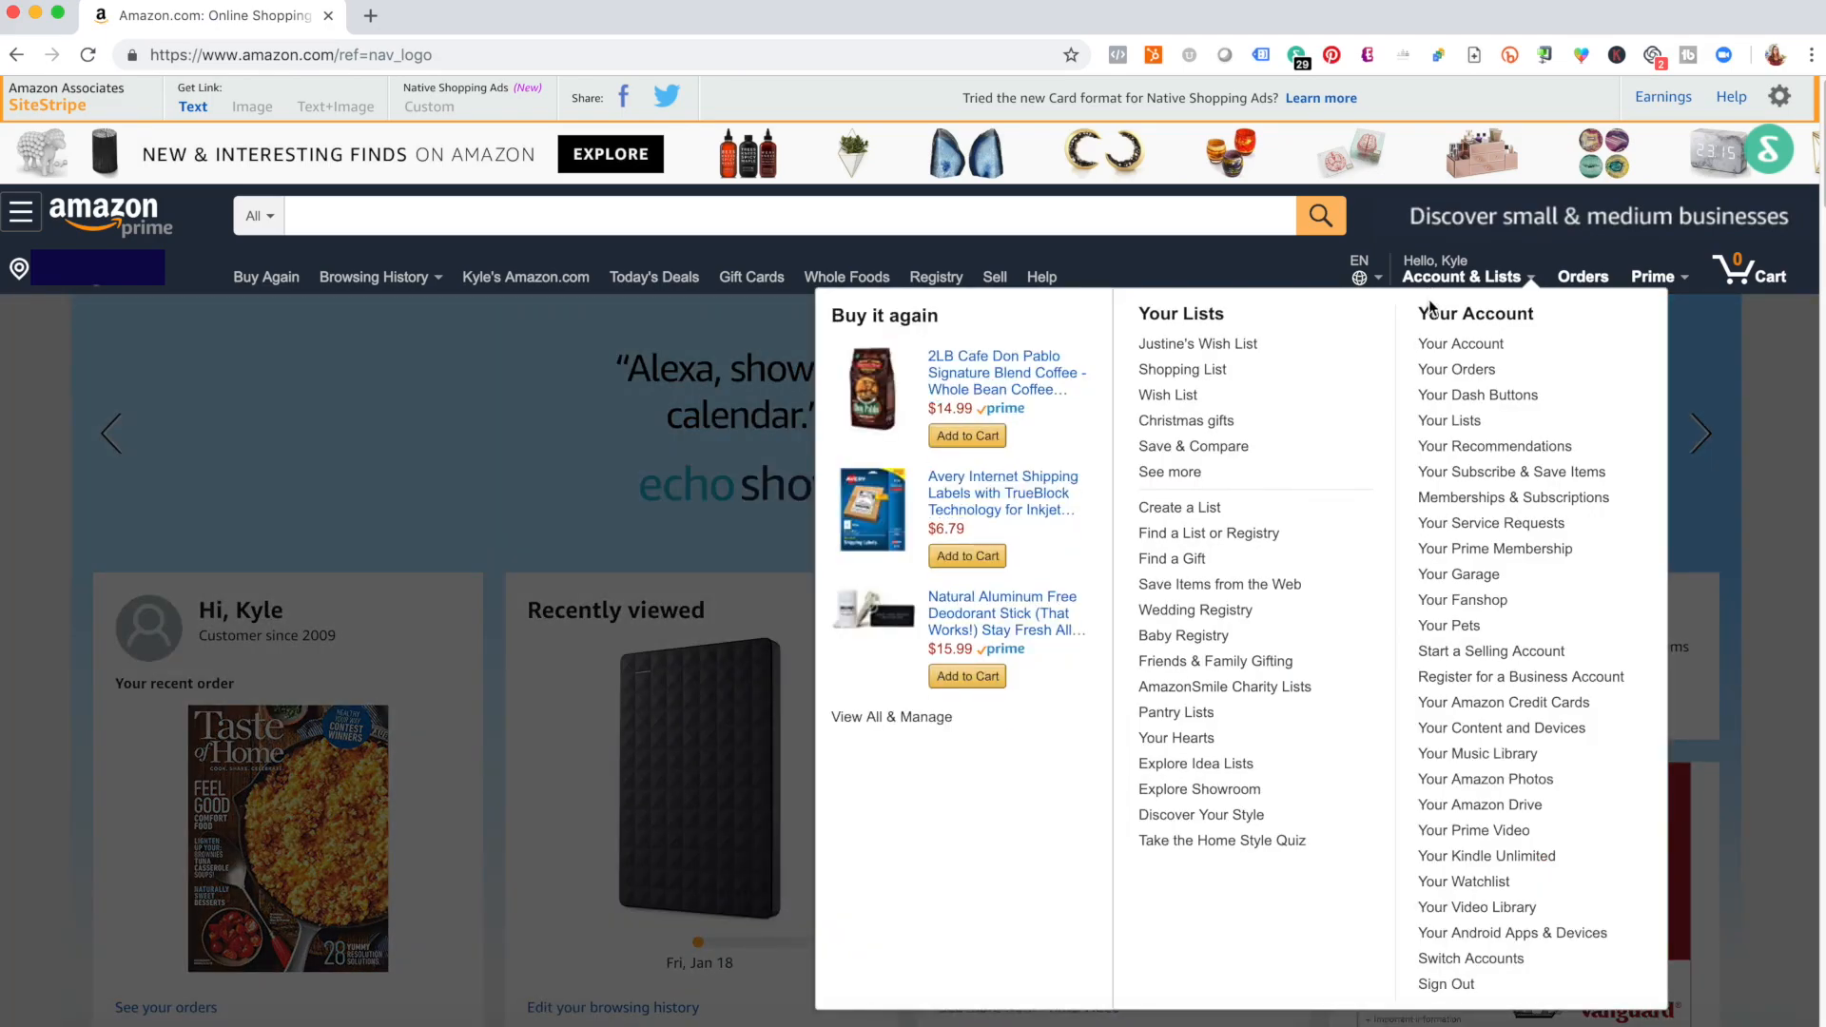
# Open the order history reports page from the account's ordering and shopping preferences.
pyautogui.click(1441, 345)
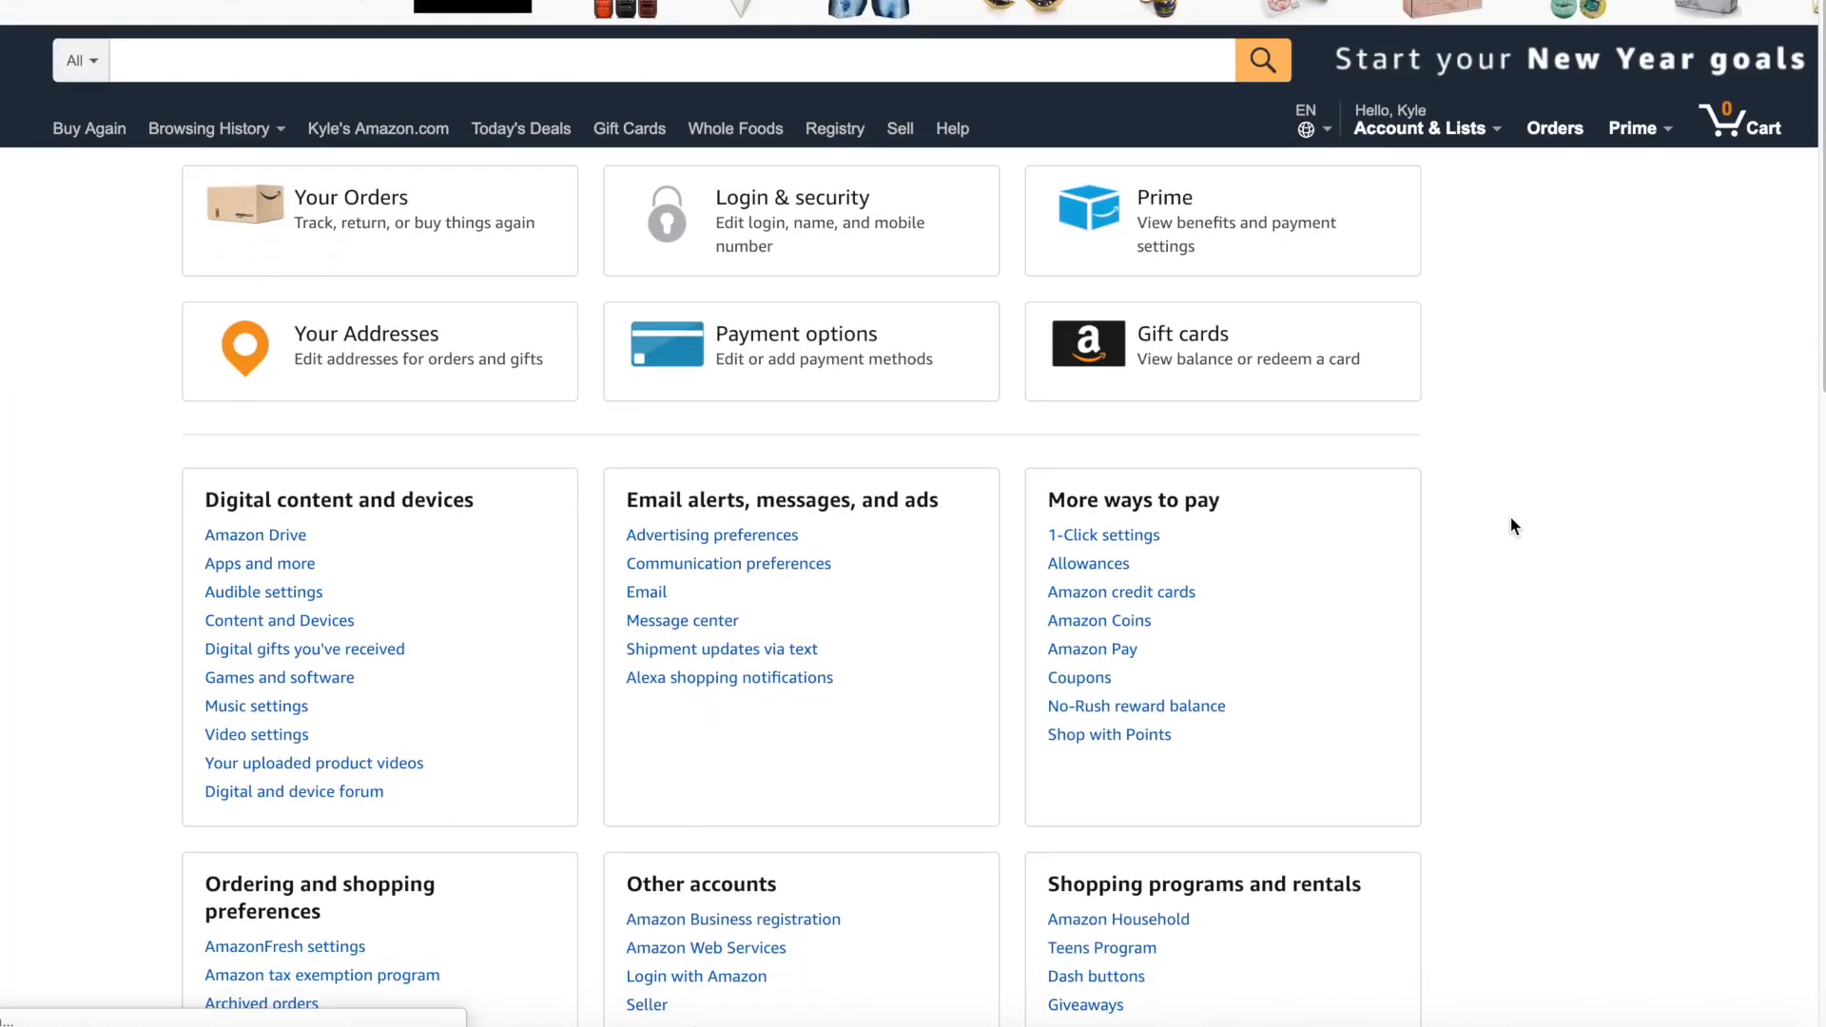
pyautogui.scroll(-5, 1512, 526)
pyautogui.scroll(-2, 1515, 533)
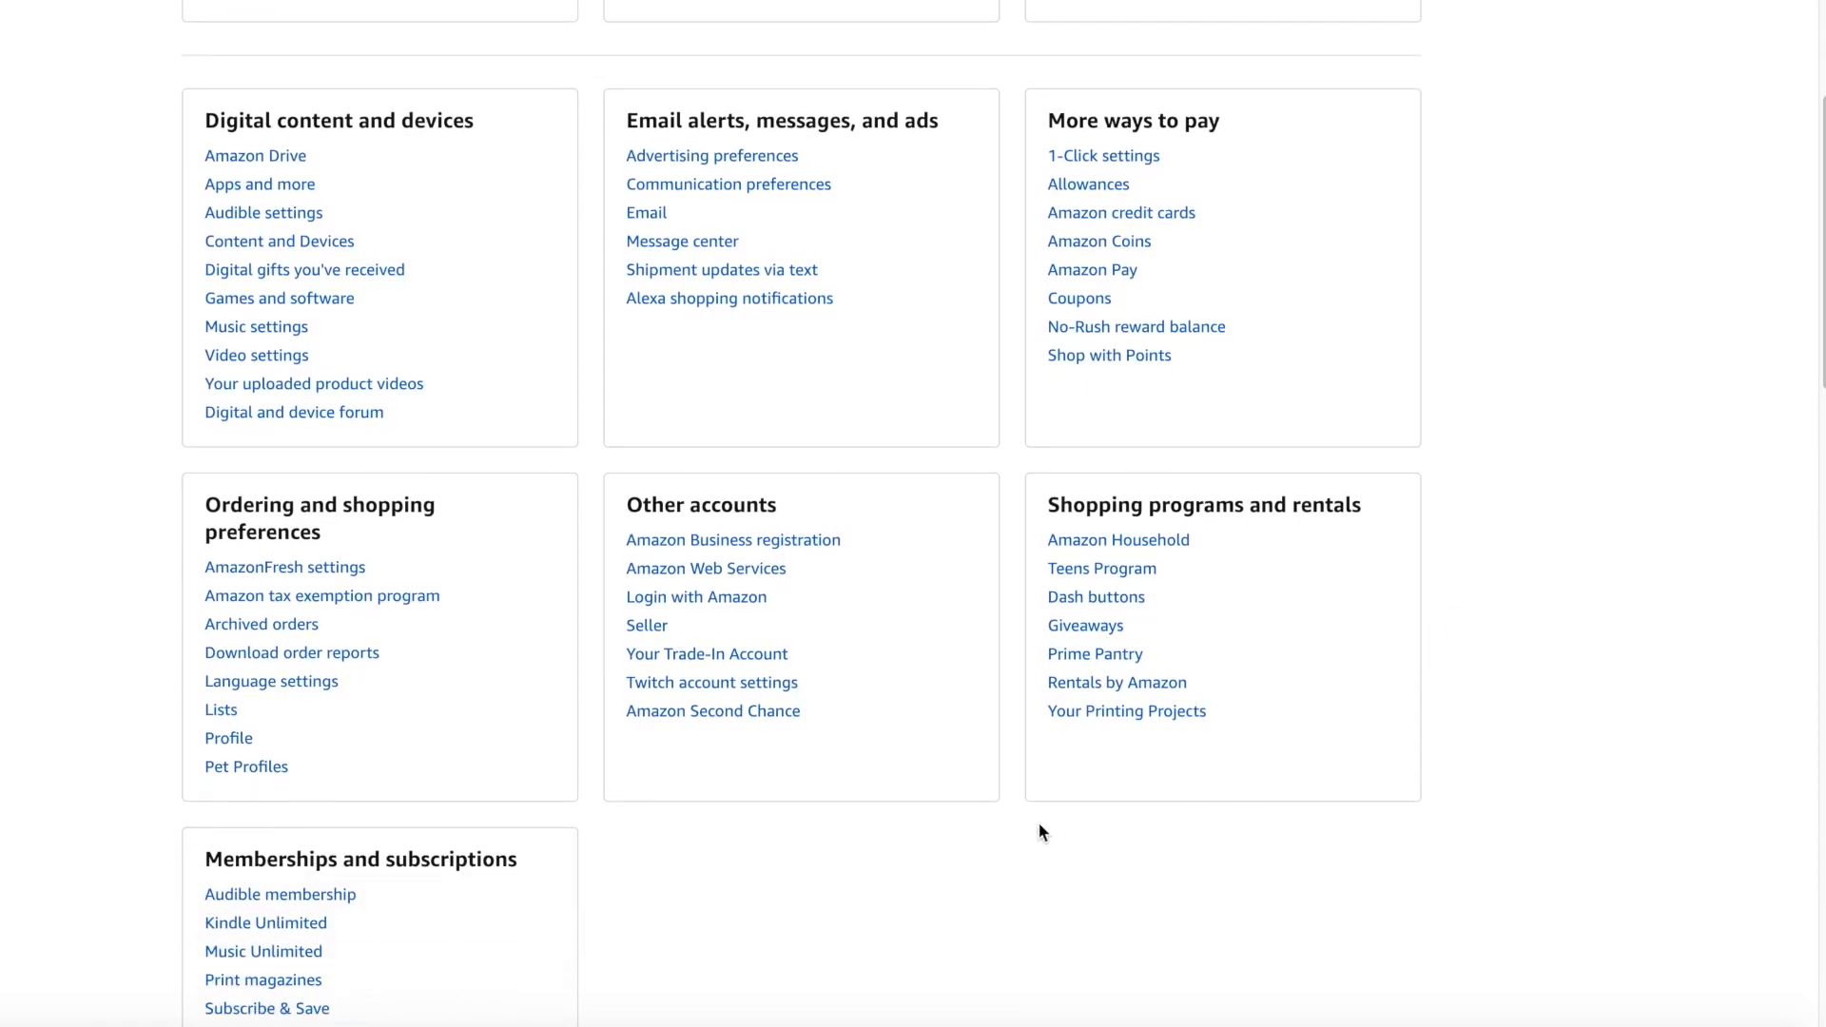
pyautogui.click(354, 663)
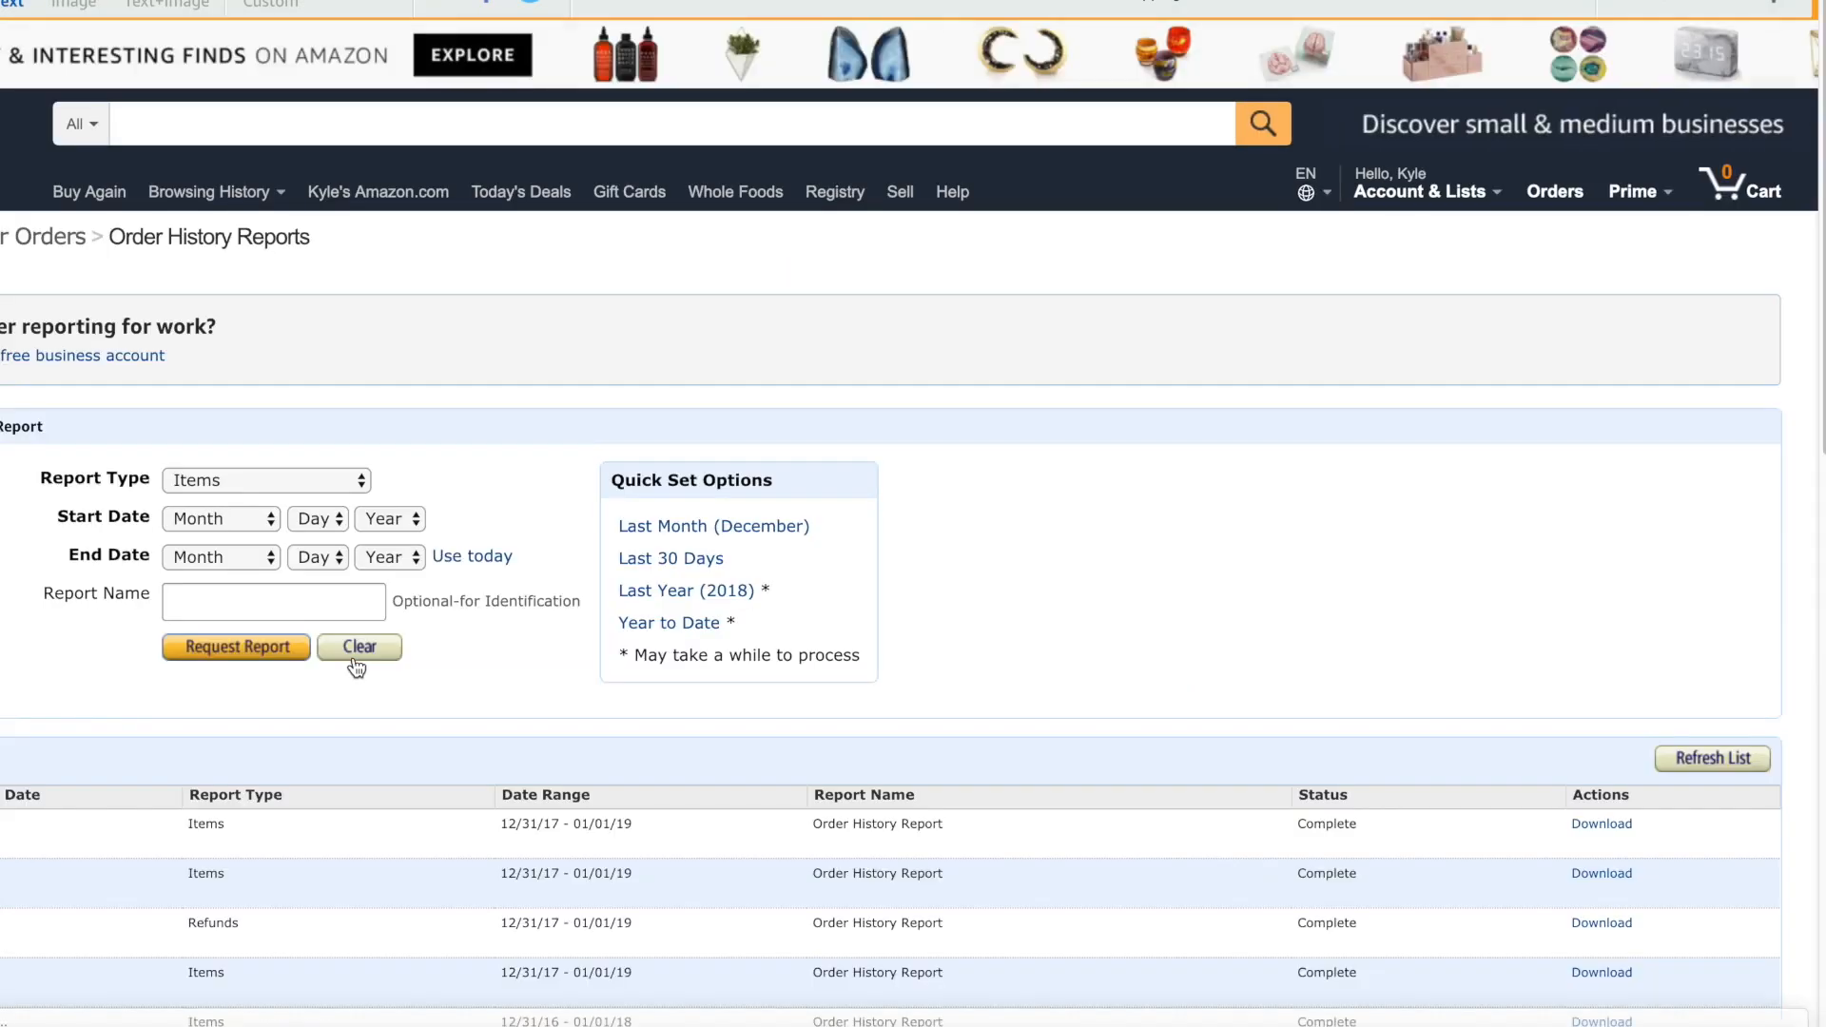
# Request an Items order history report using the Last Year (2018) date range.
pyautogui.scroll(-1, 512, 715)
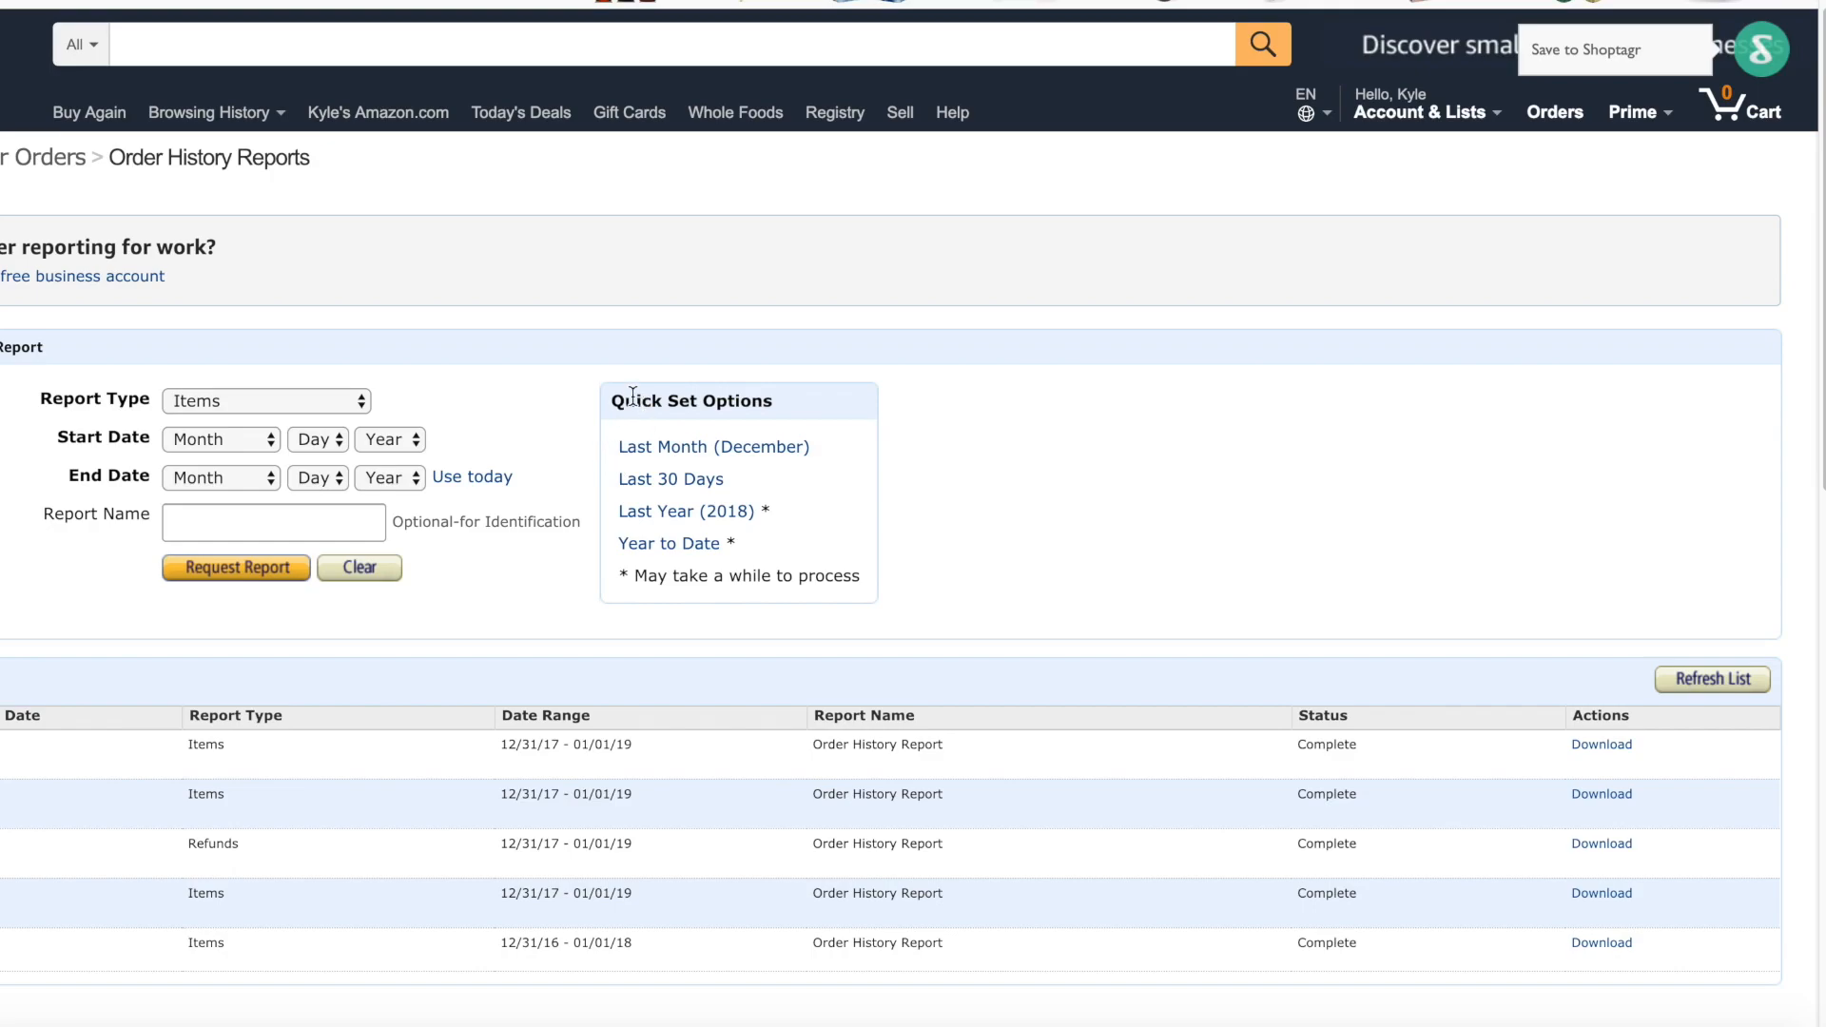
pyautogui.moveTo(615, 400); pyautogui.dragTo(778, 403)
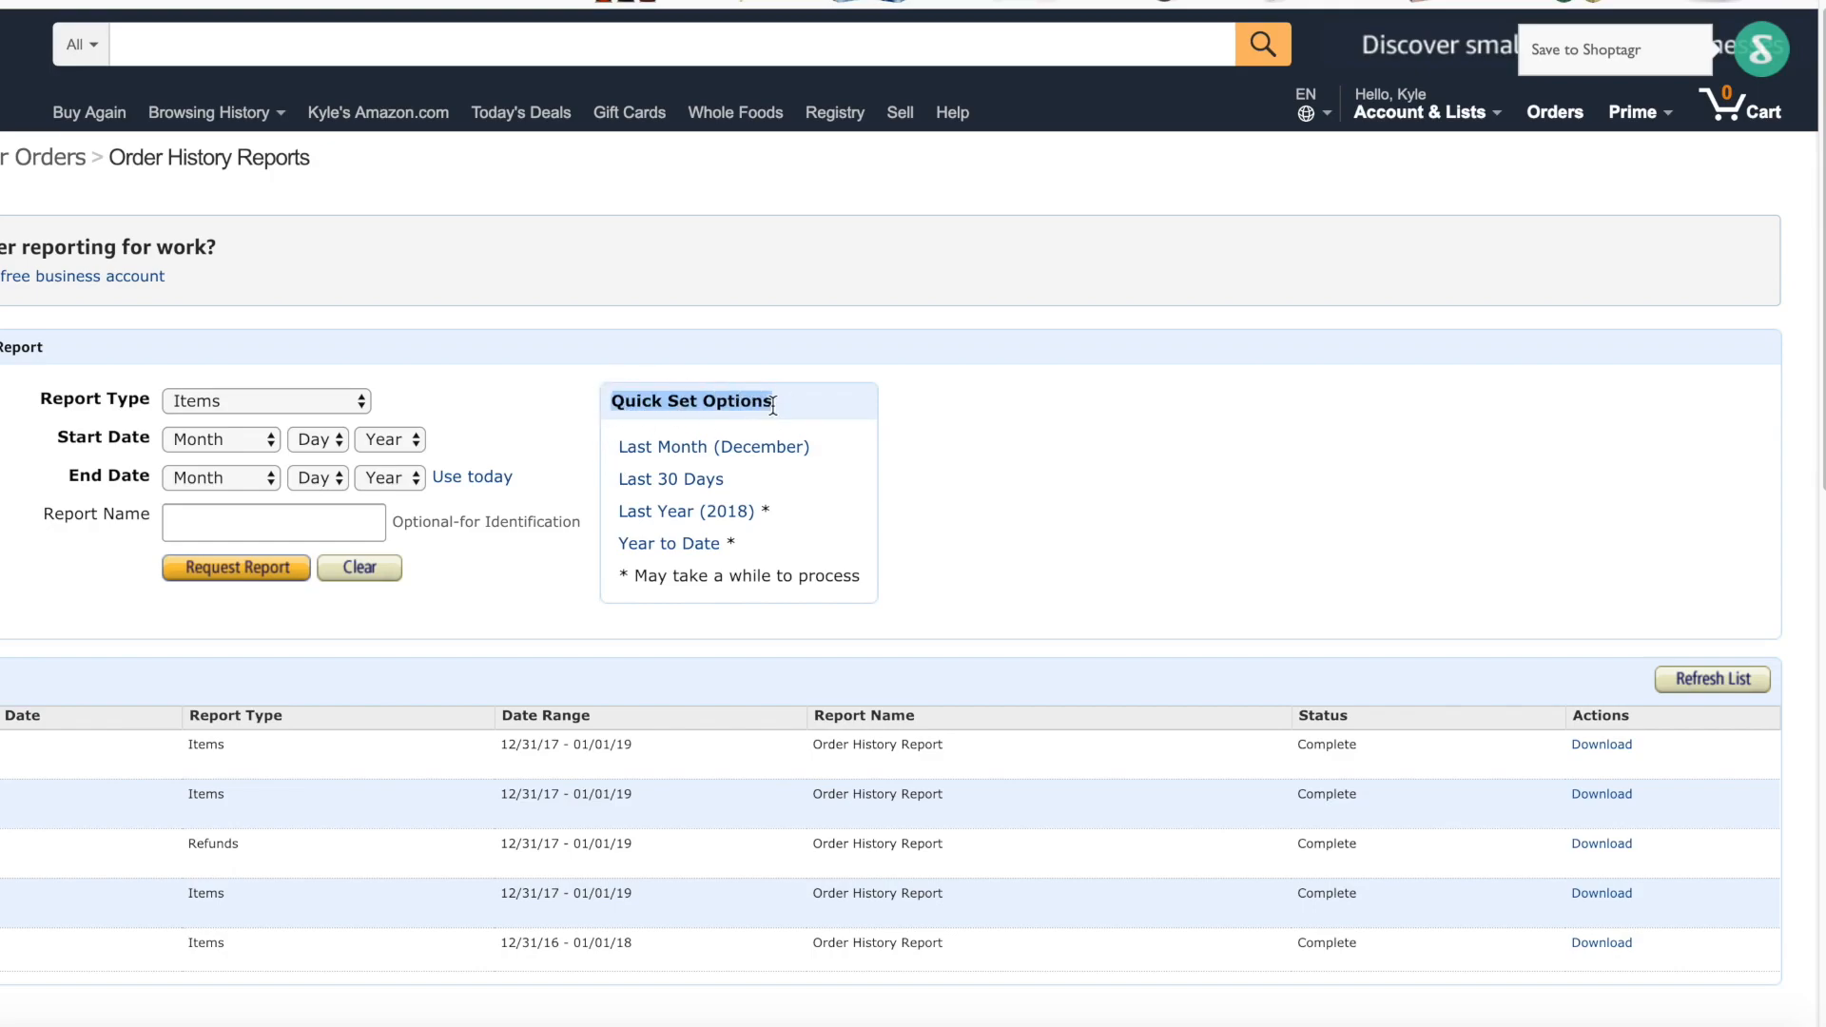
pyautogui.click(730, 519)
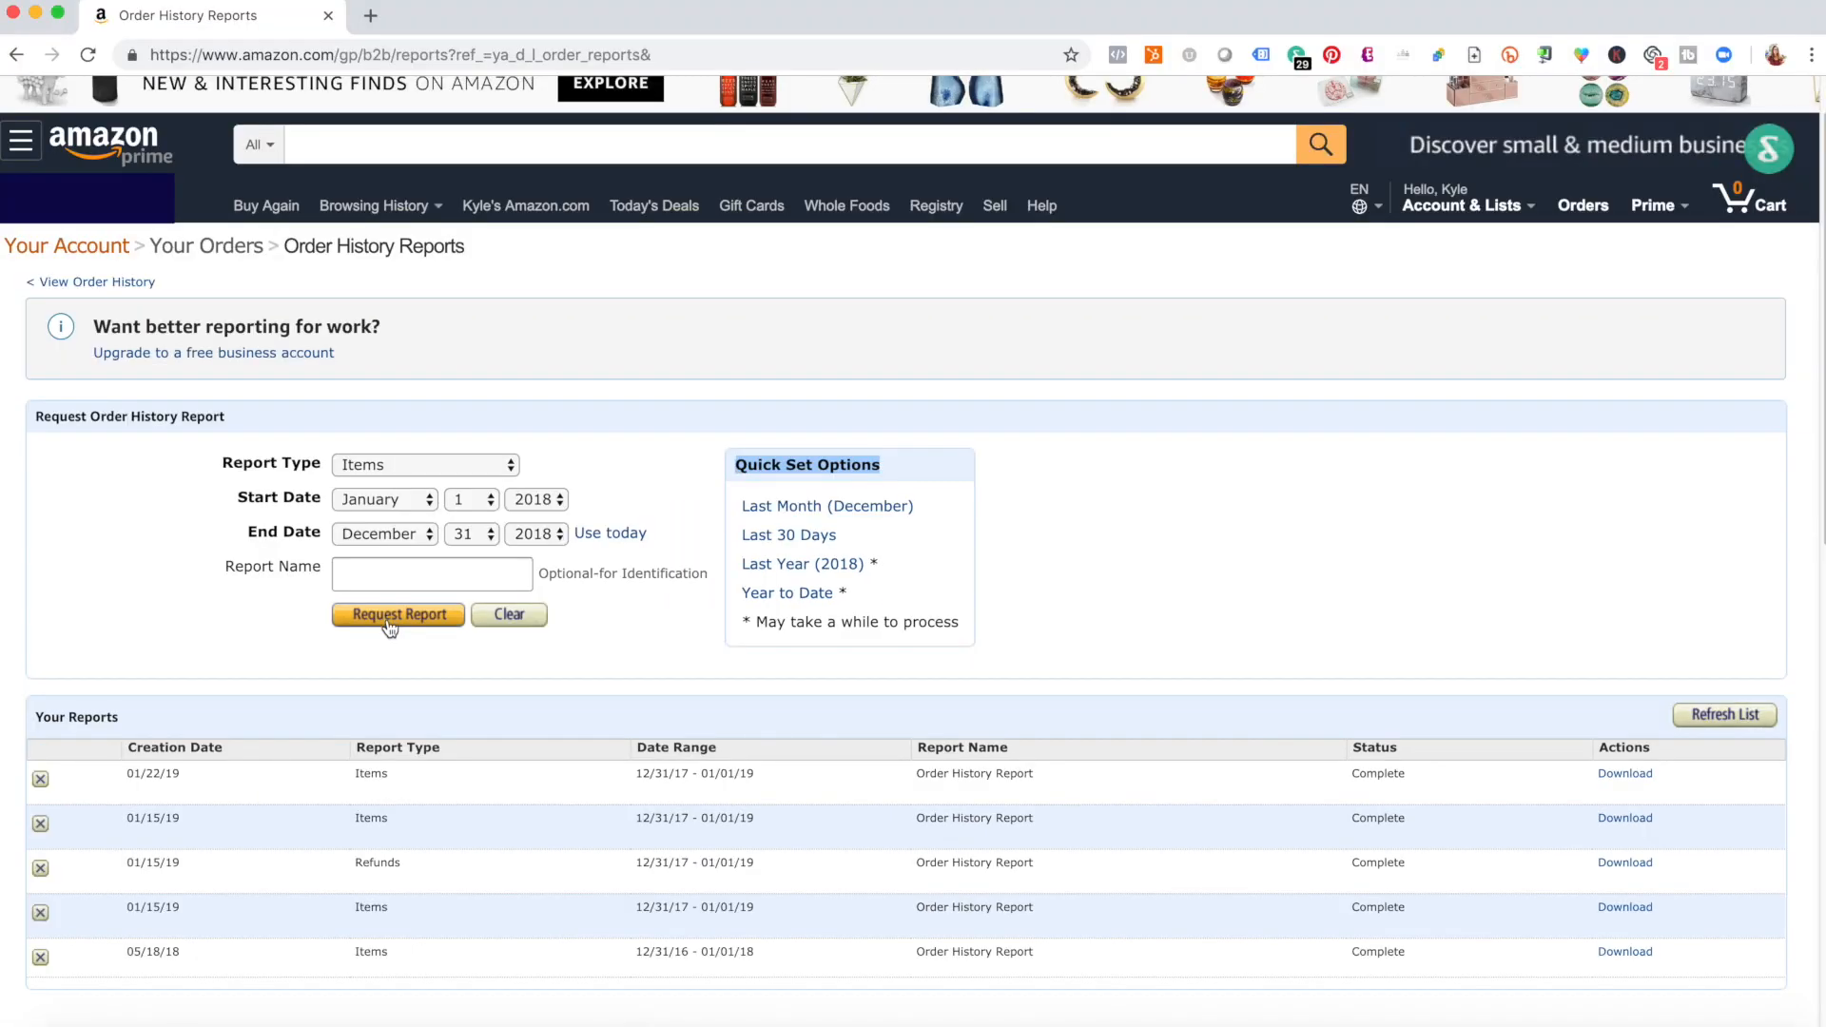
pyautogui.click(388, 618)
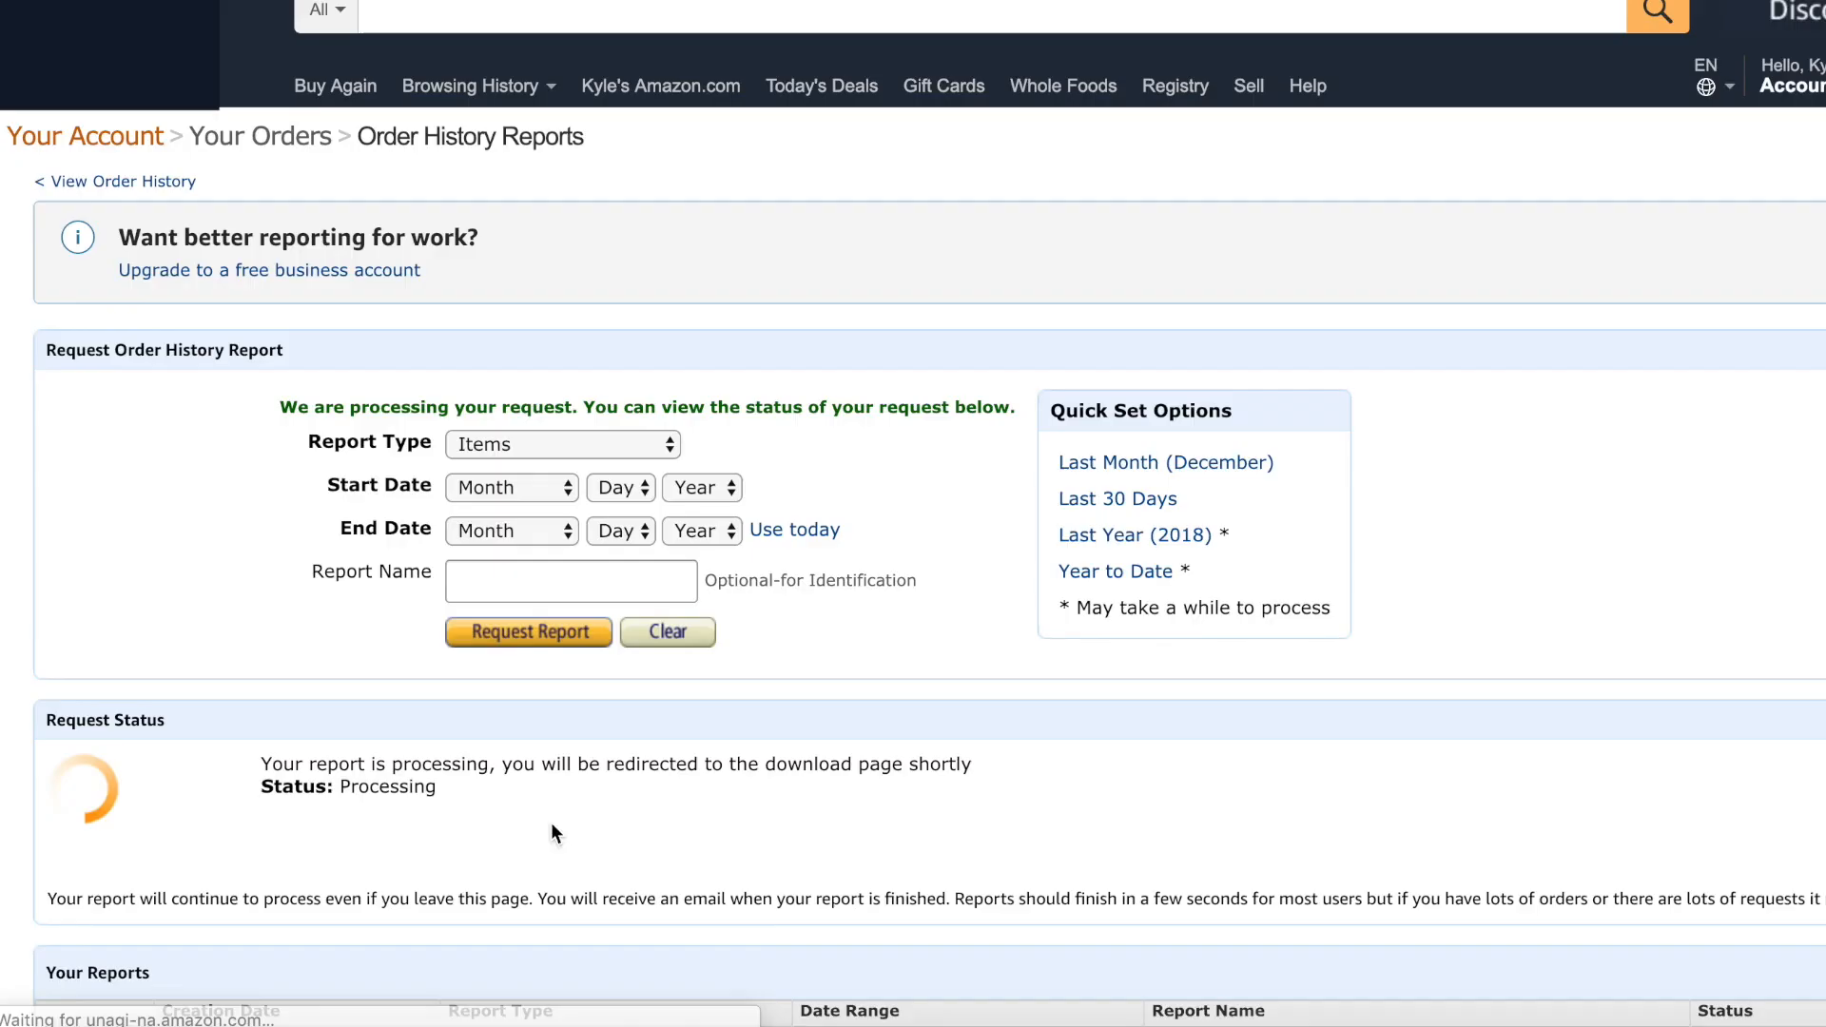
pyautogui.scroll(-3, 488, 895)
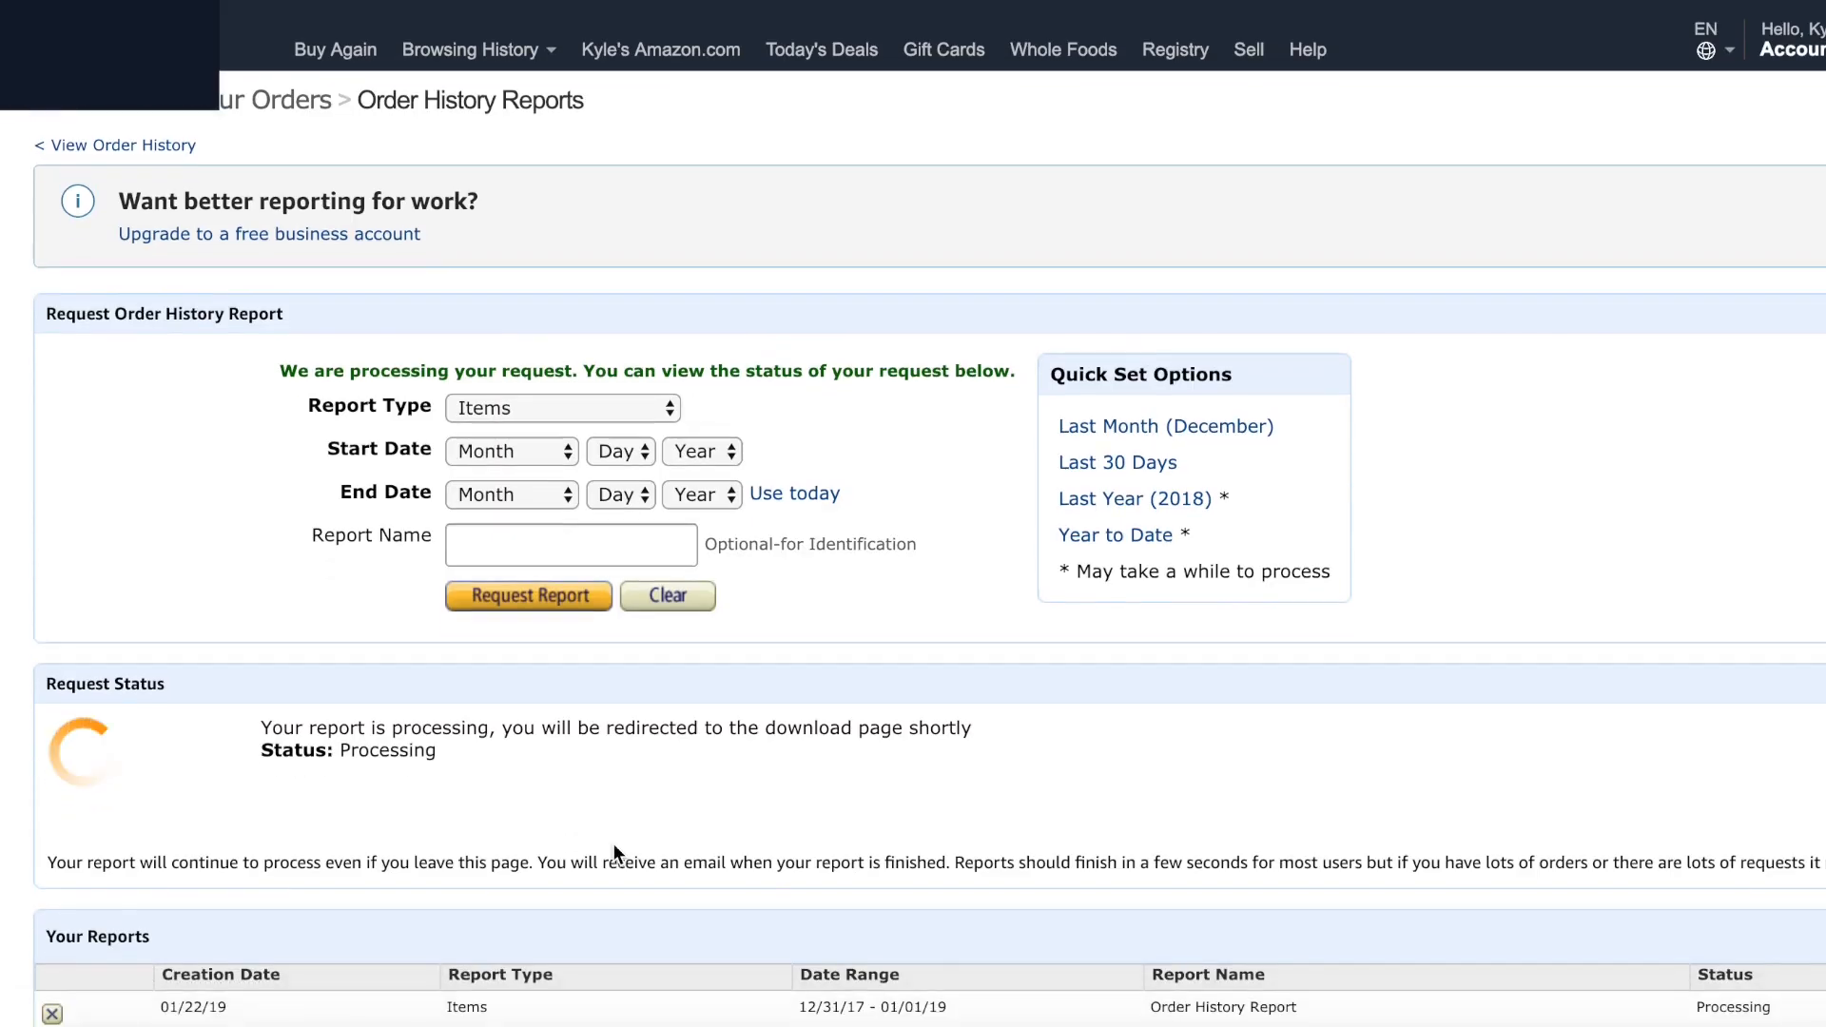
pyautogui.scroll(-3, 613, 843)
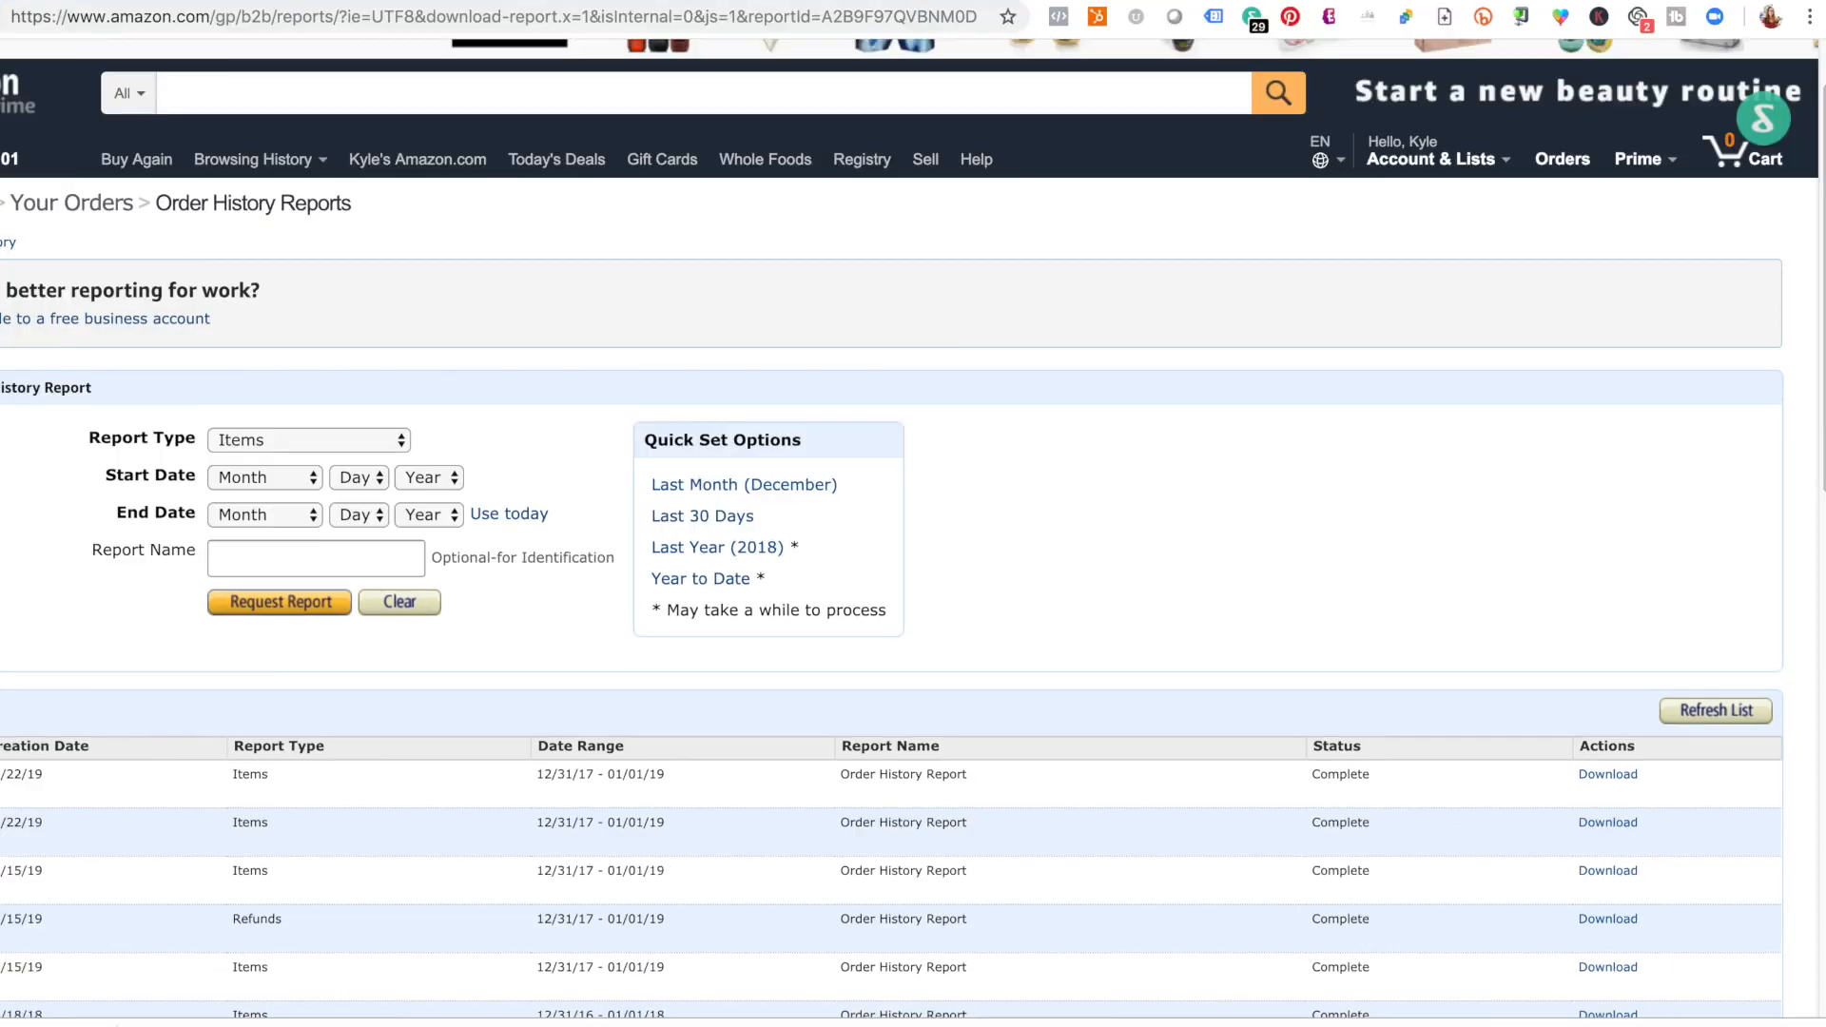
# Switch to Excel and create a new blank workbook.
pyautogui.click(1153, 1025)
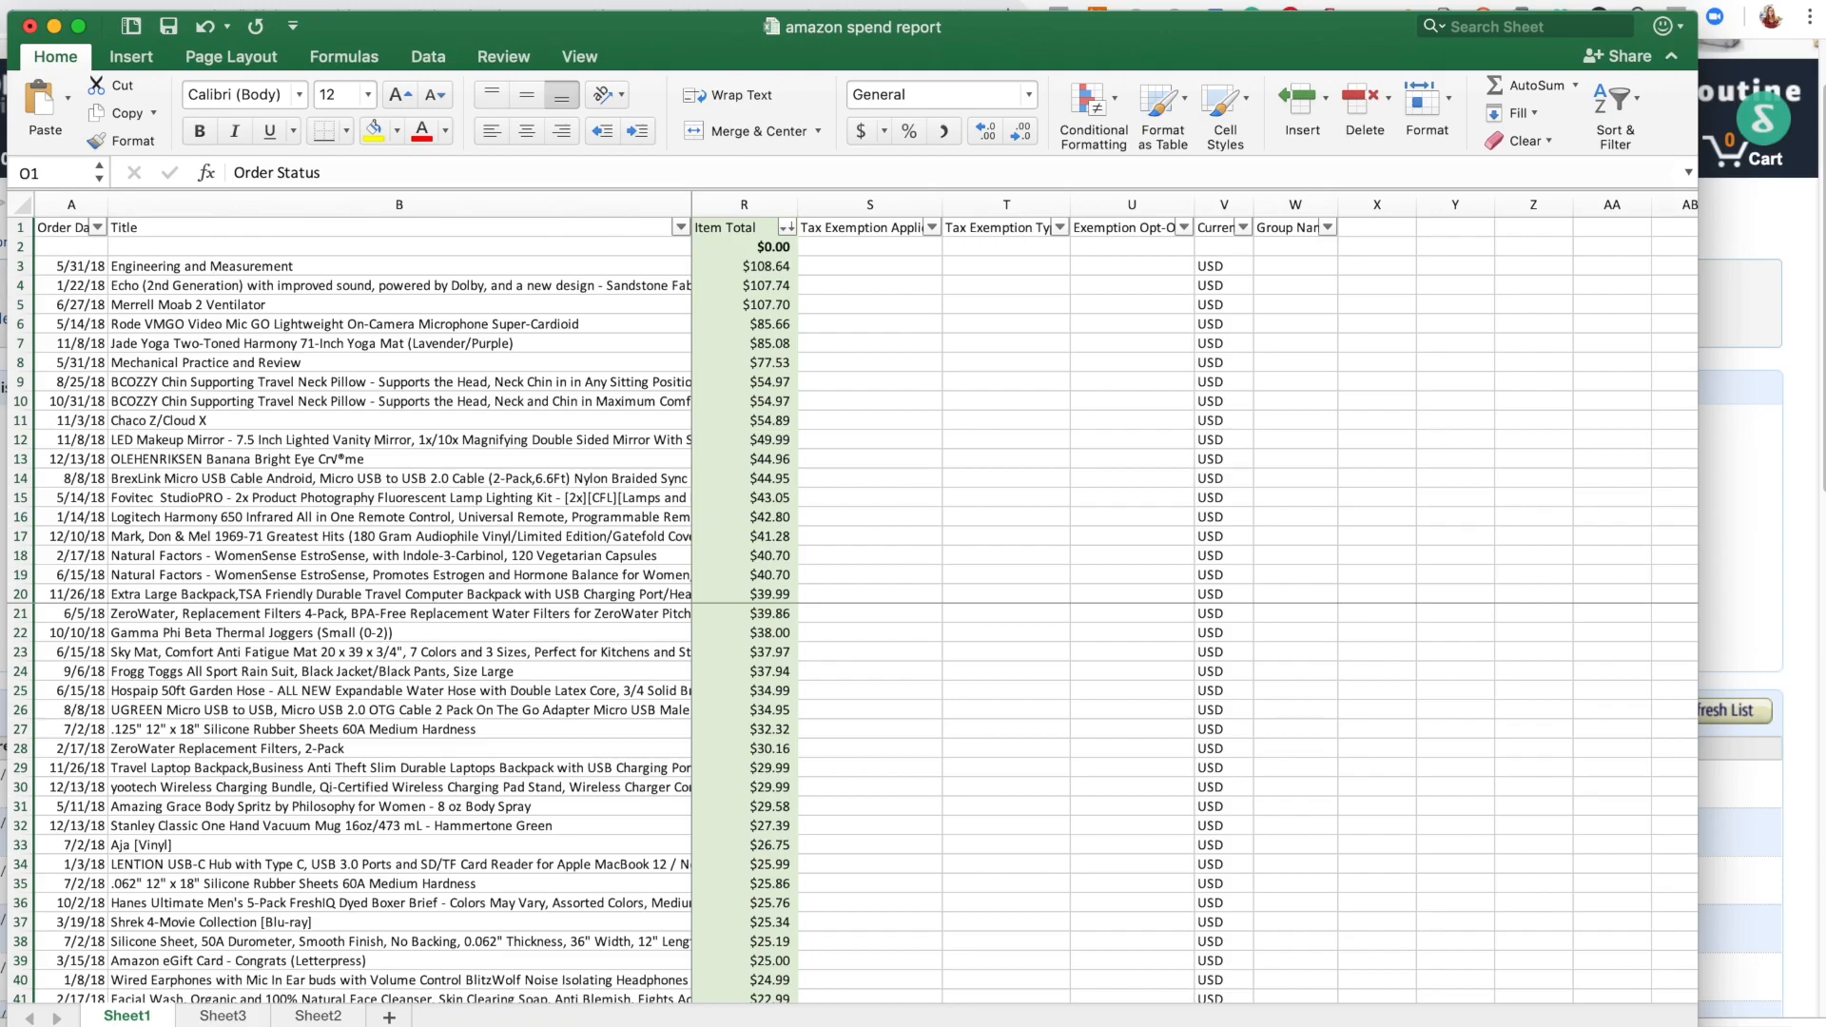
pyautogui.click(4, 0)
pyautogui.press('Escape')
pyautogui.press('super+n')
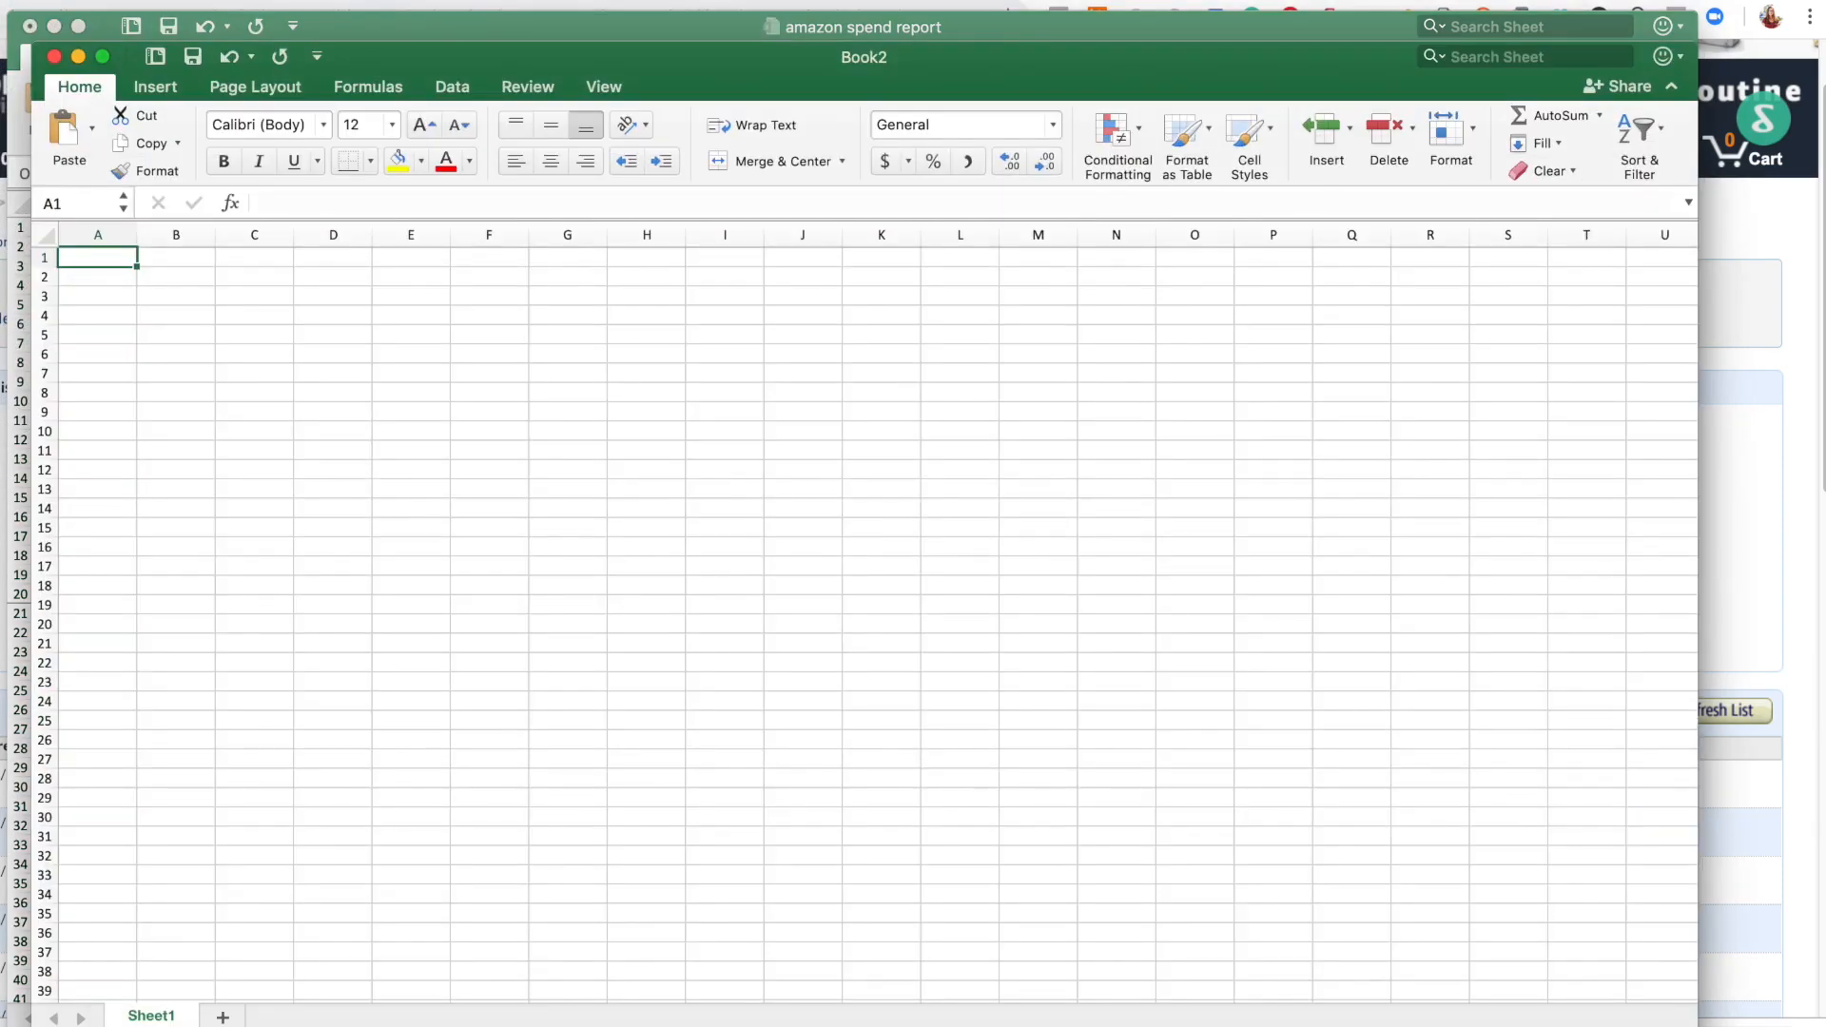
# Import the CSV file 01-Jan-2017_to_01-Jan-2018 from the Downloads folder into the blank workbook.
pyautogui.click(4, 0)
pyautogui.click(31, 210)
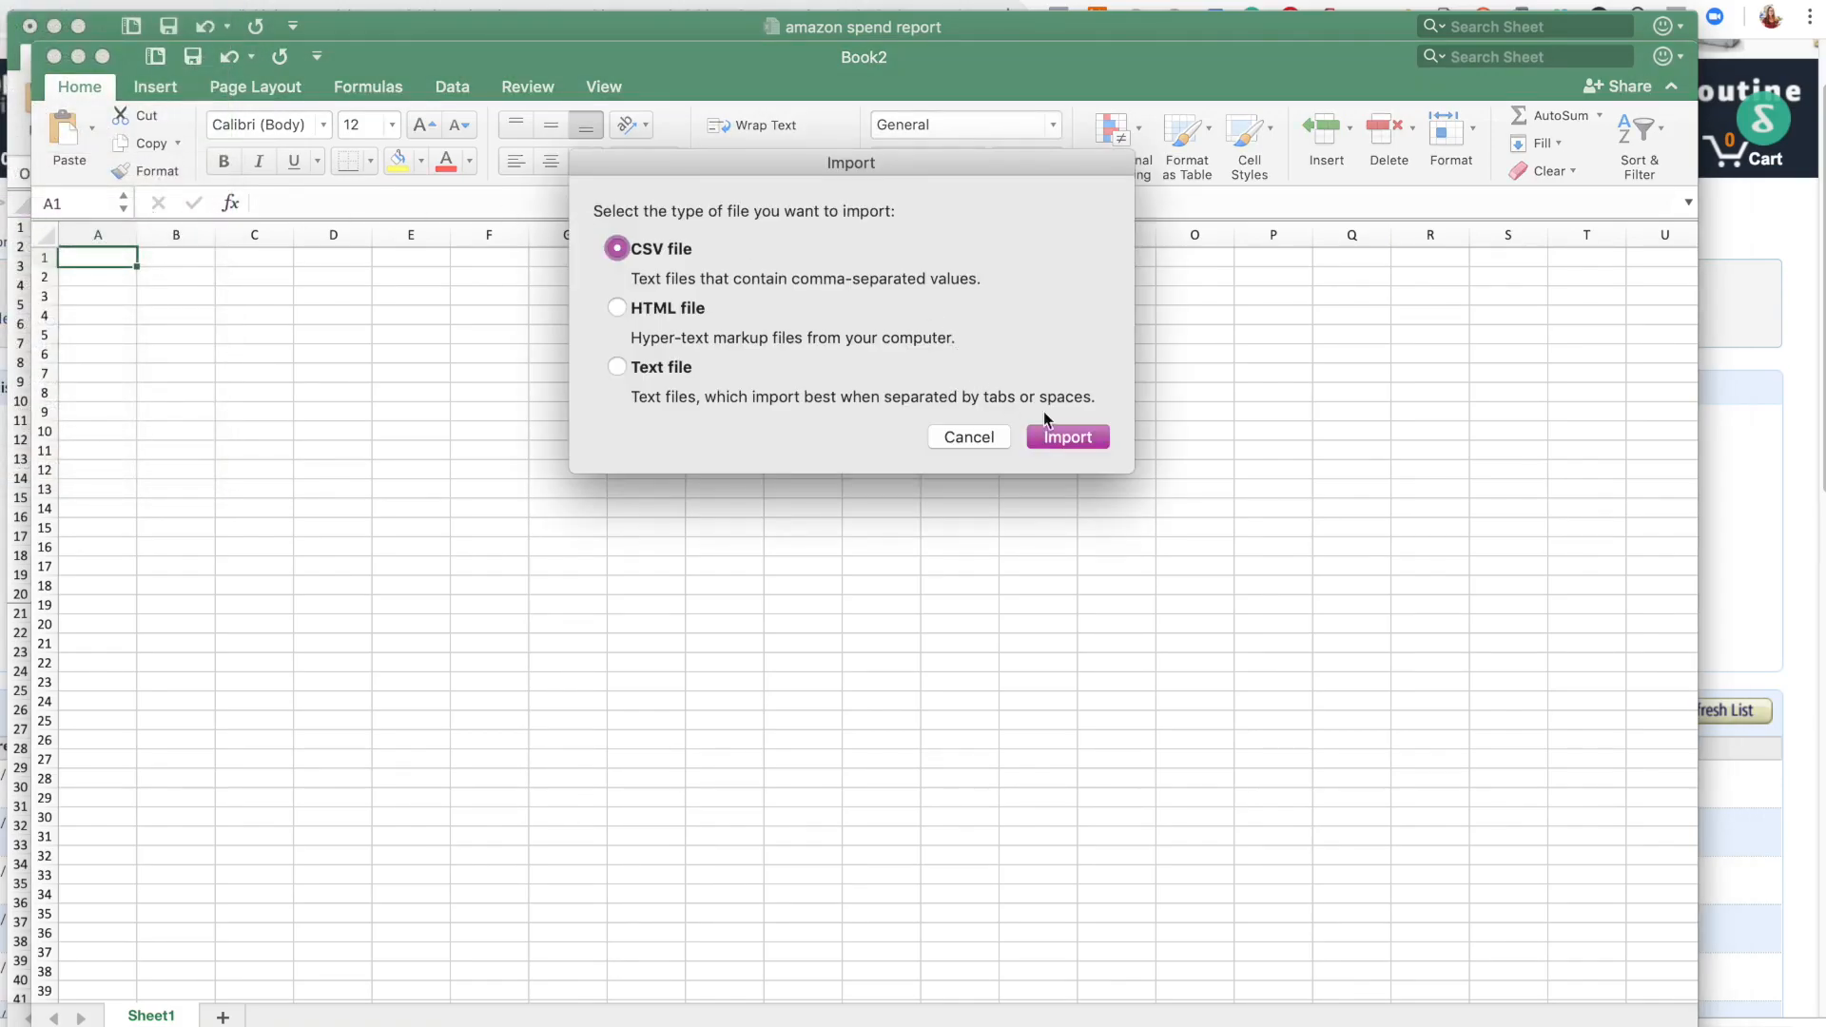
pyautogui.click(1087, 433)
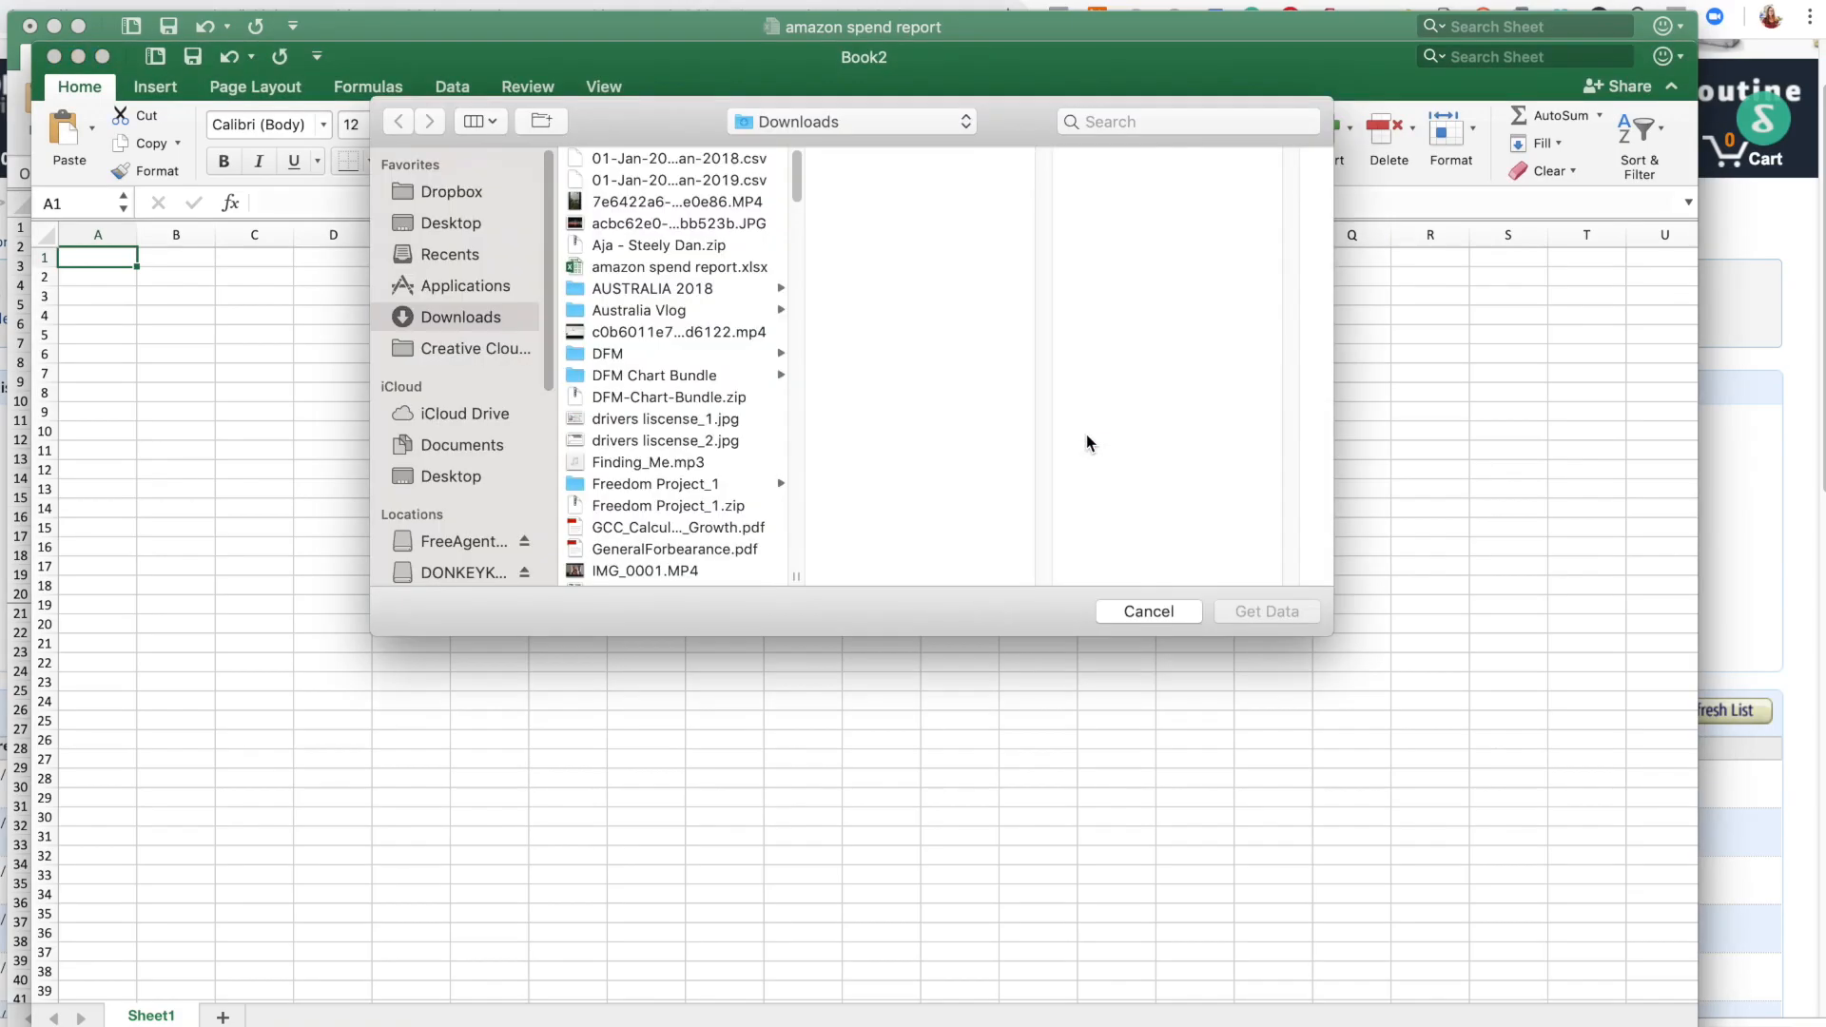
pyautogui.click(687, 158)
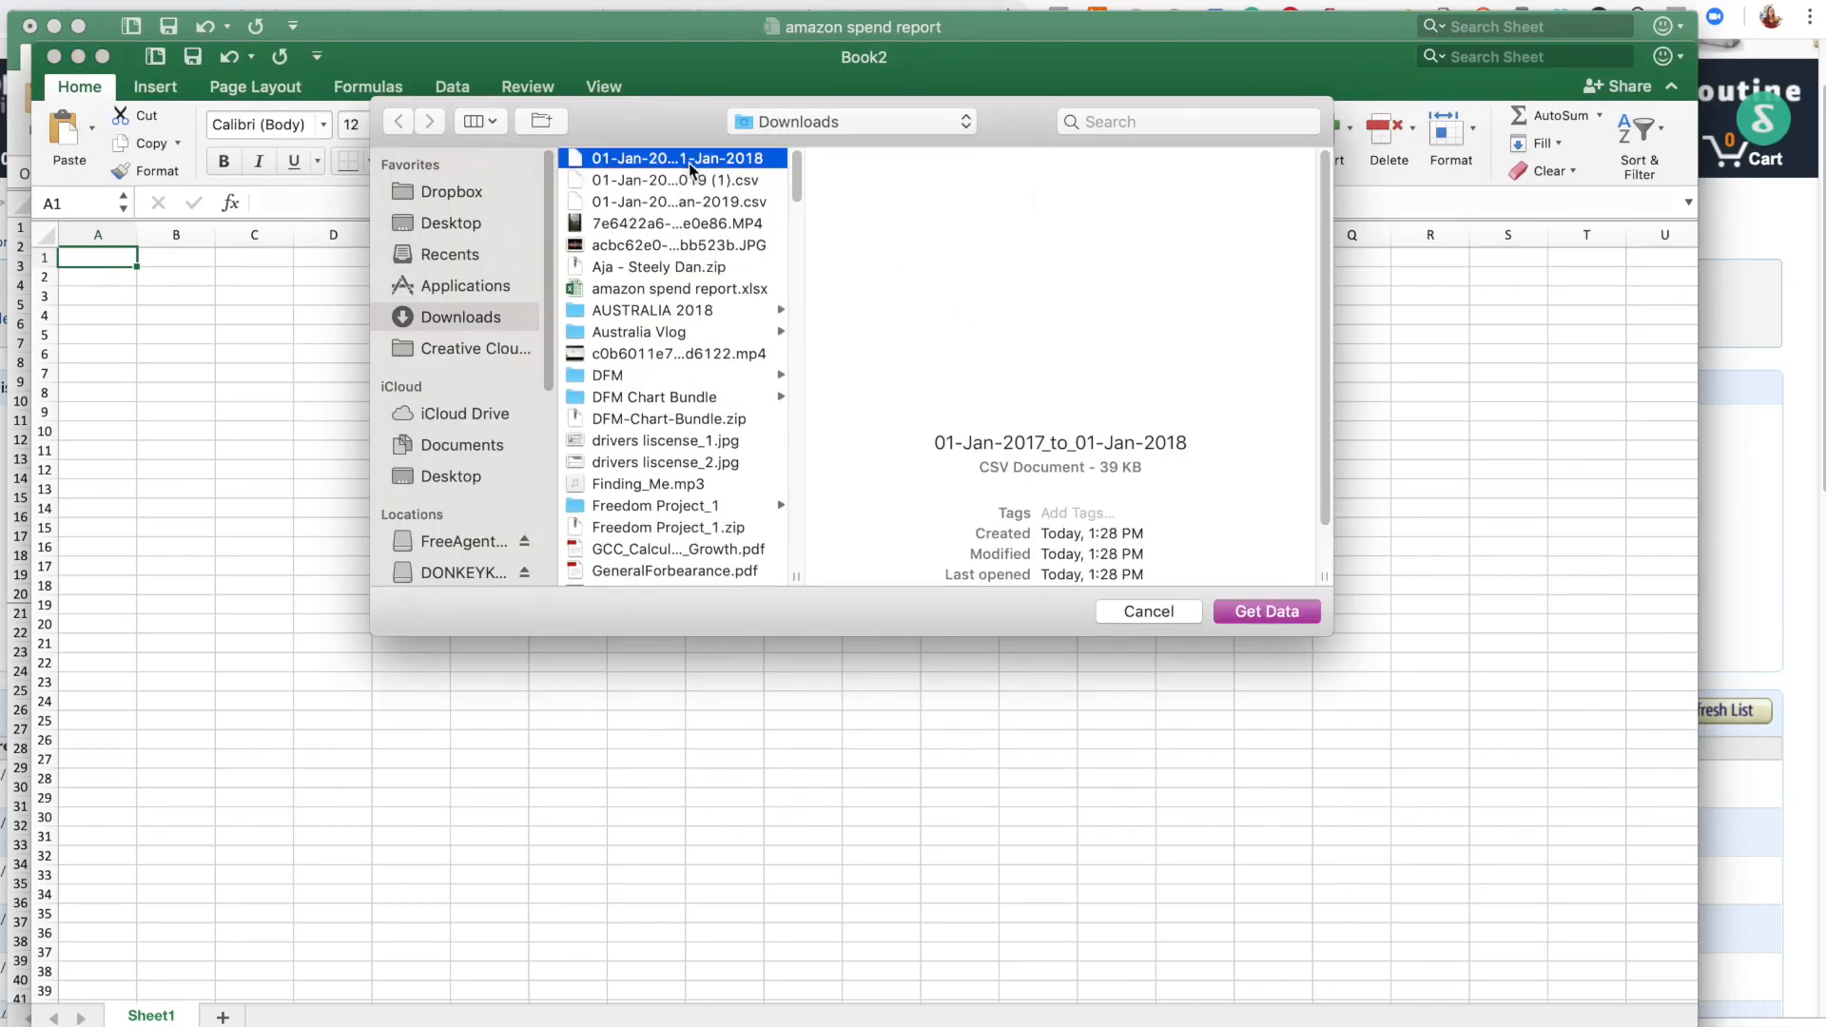
pyautogui.click(1283, 612)
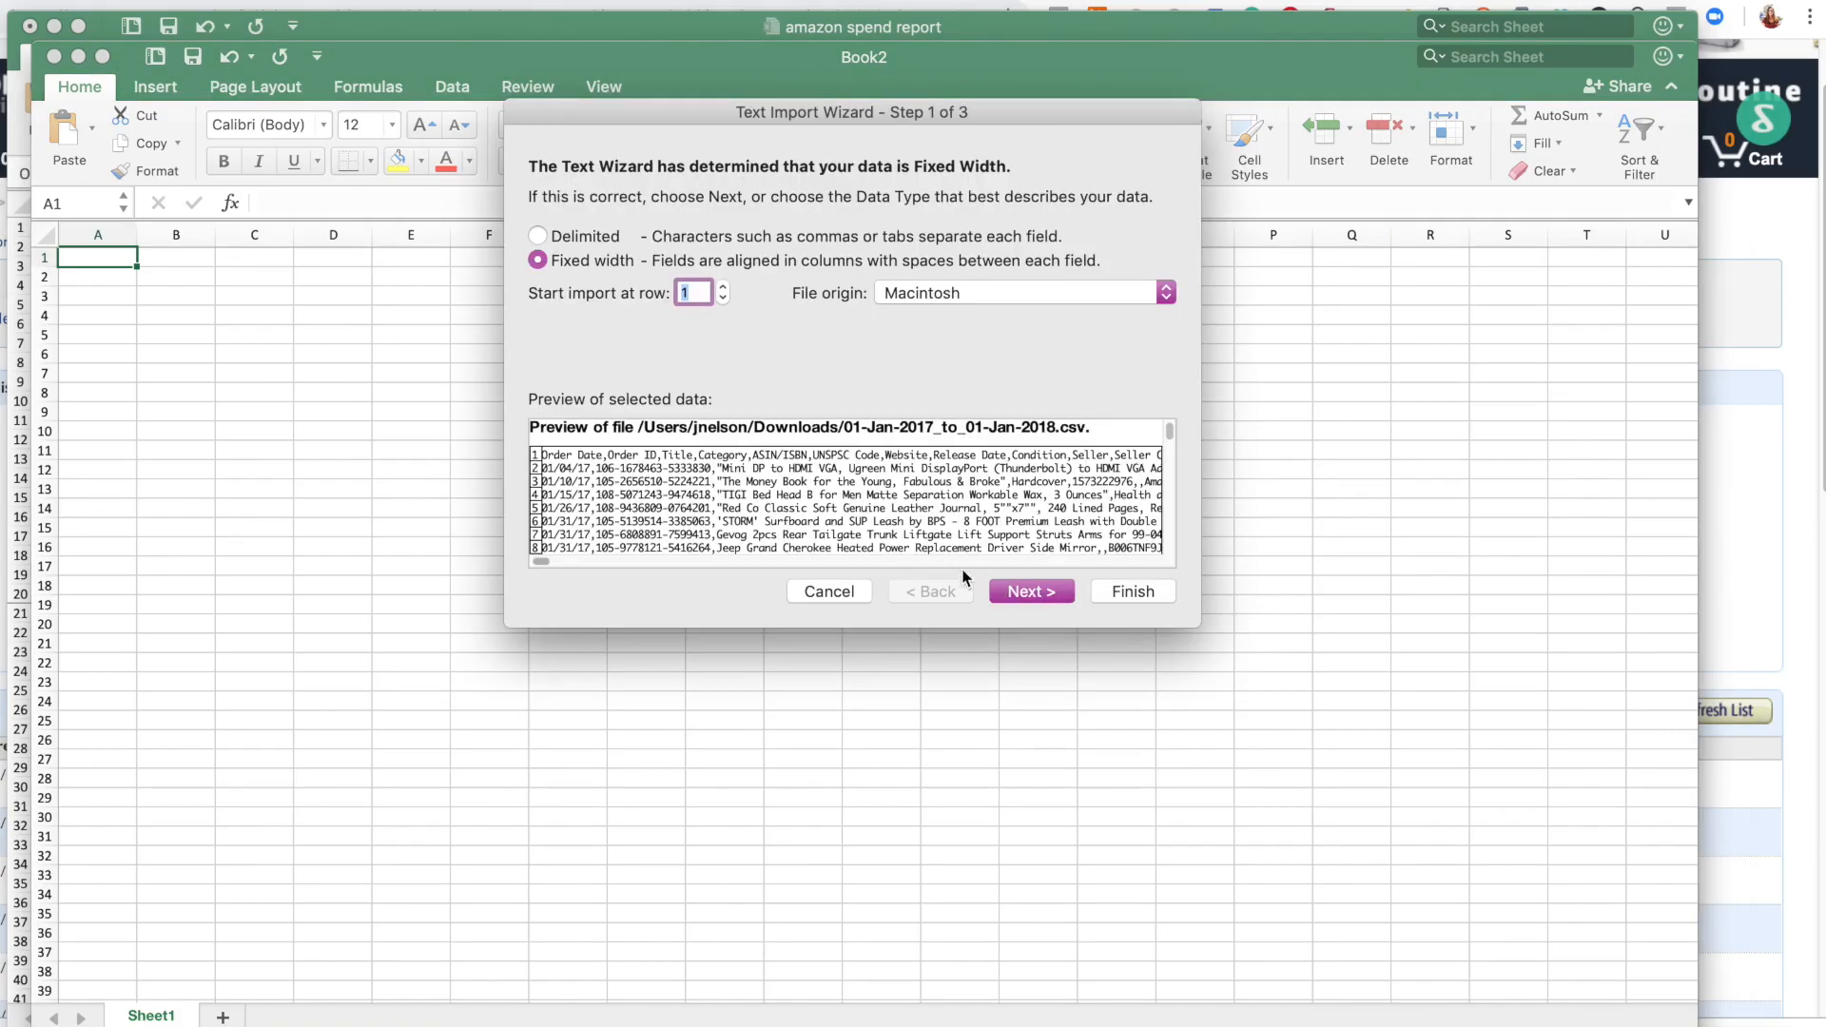
# Import the data as delimited, adding Comma to the delimiters, and place it on the existing sheet at cell A1.
pyautogui.click(538, 242)
pyautogui.click(1029, 594)
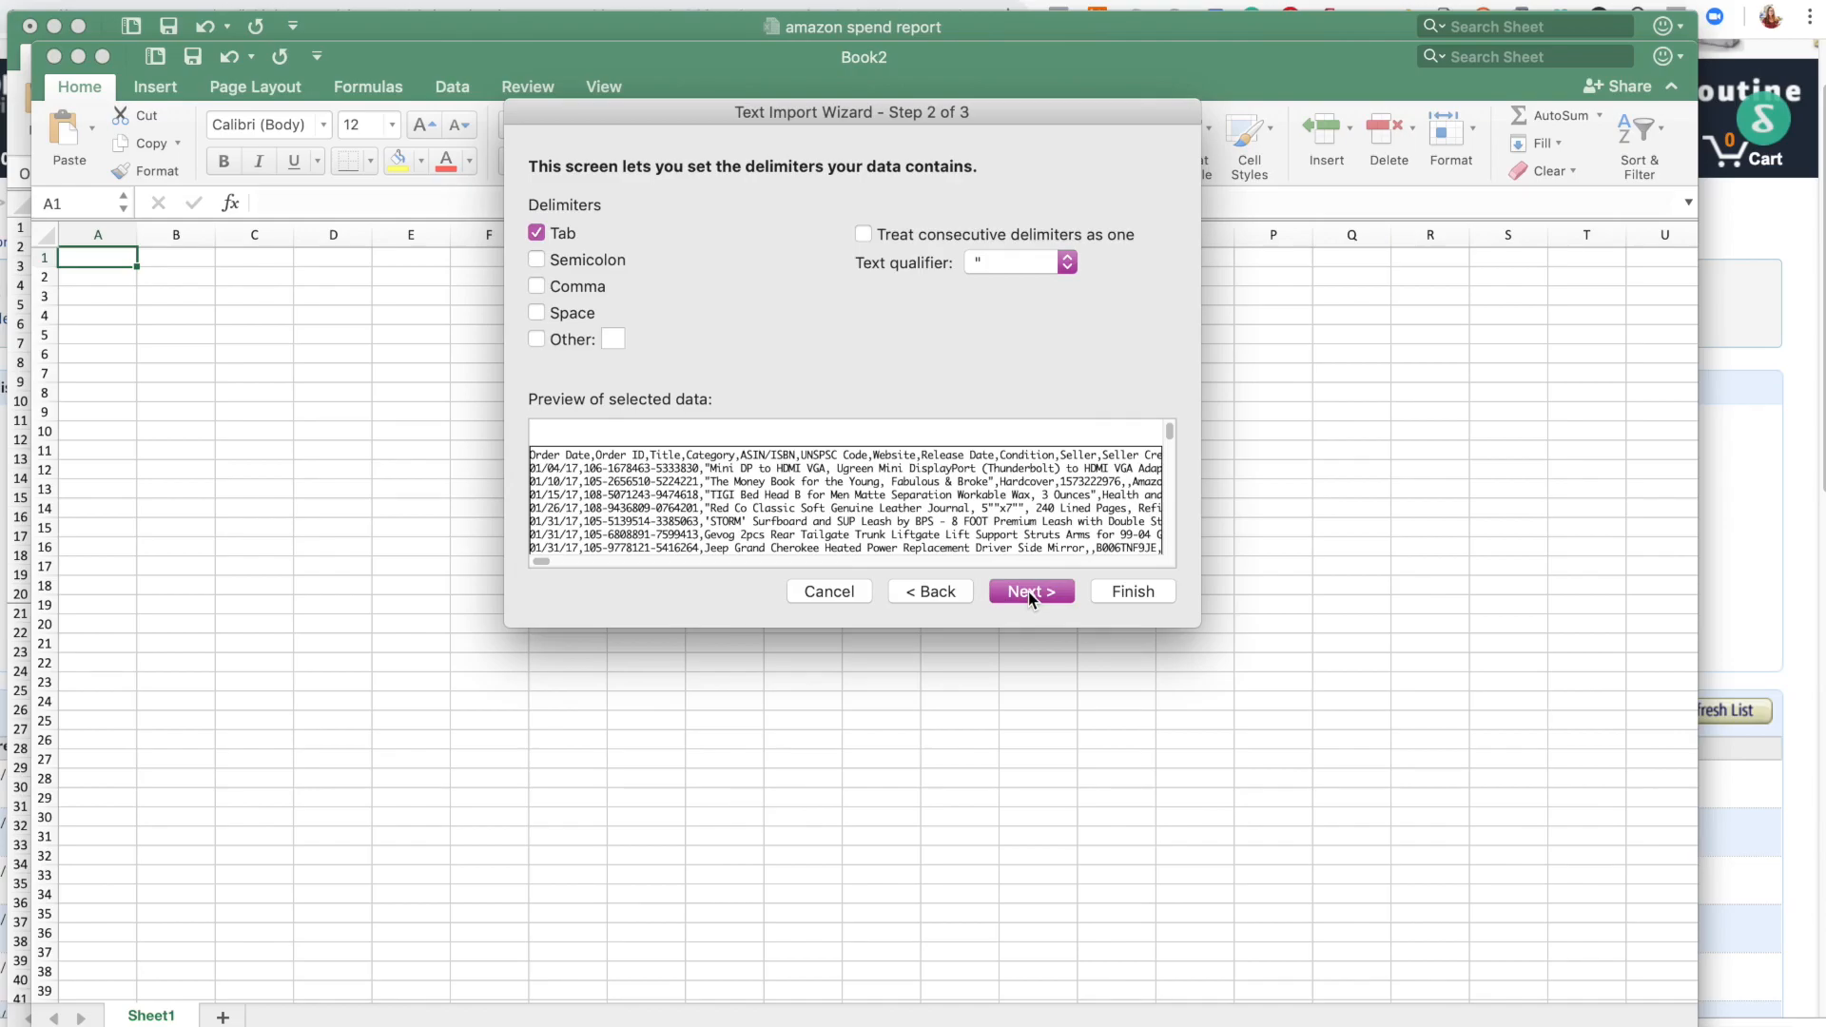
pyautogui.click(537, 287)
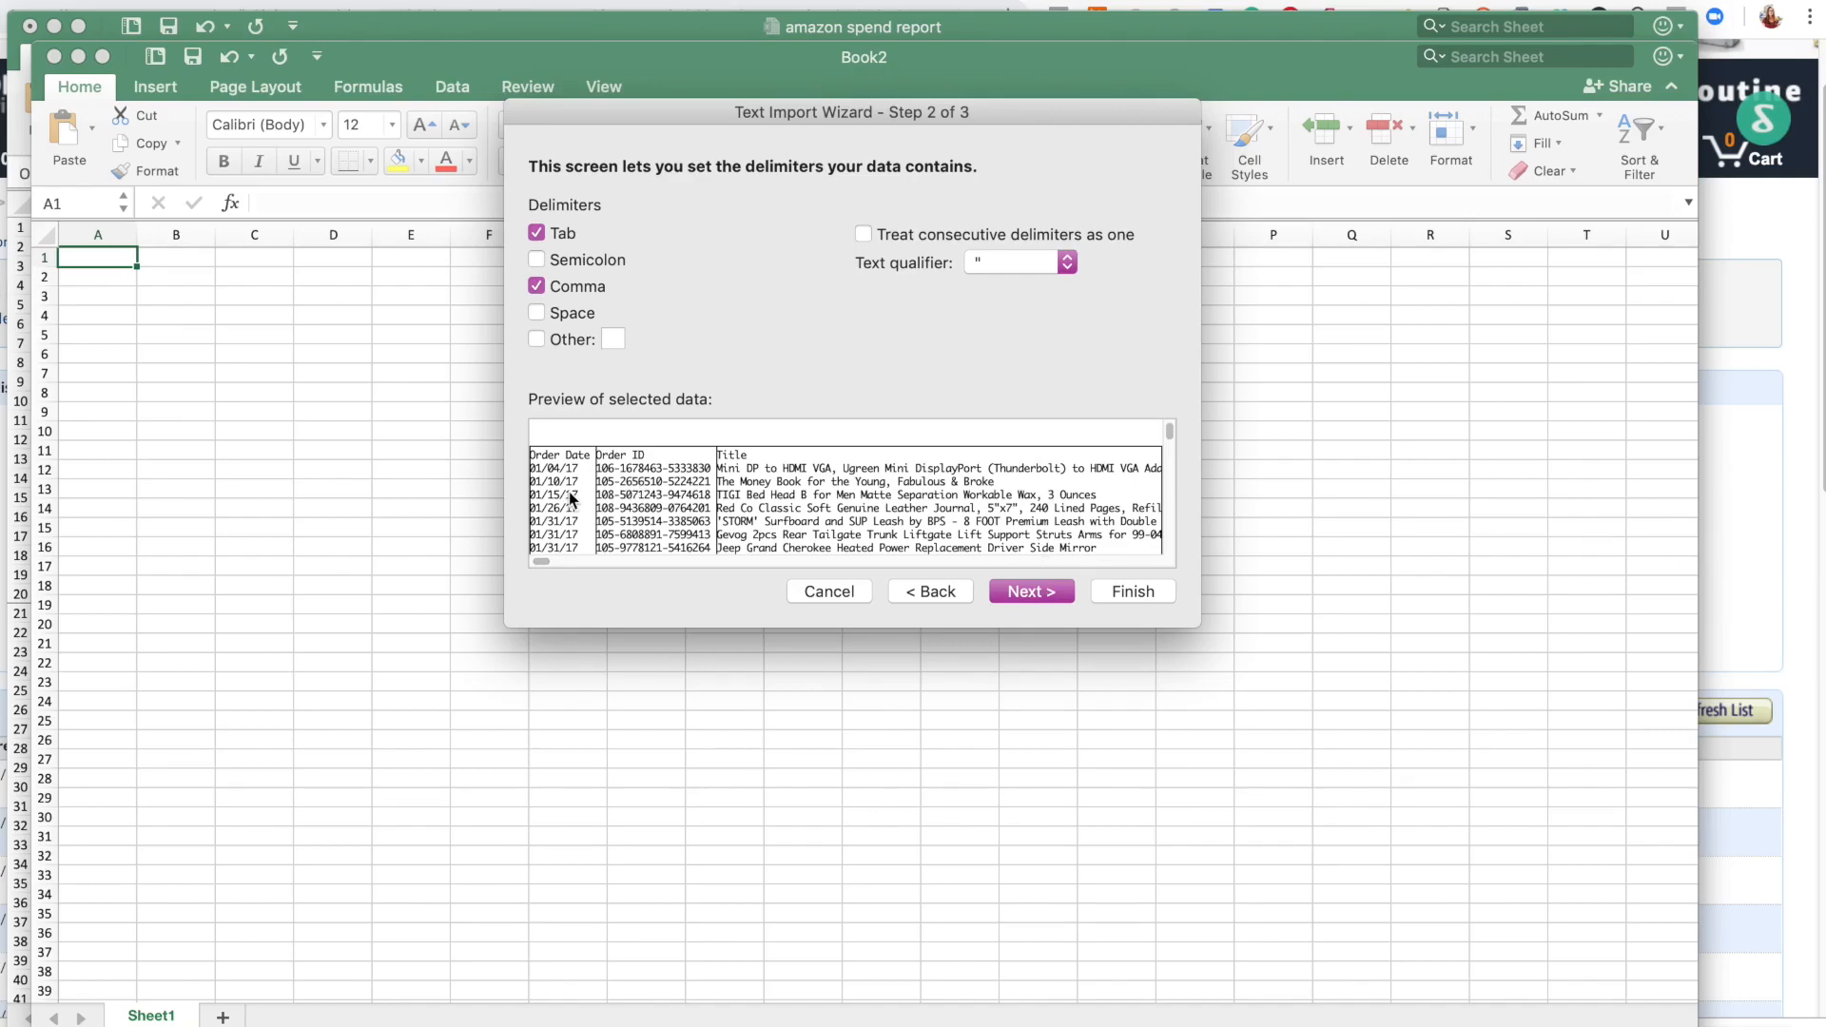
pyautogui.click(1062, 594)
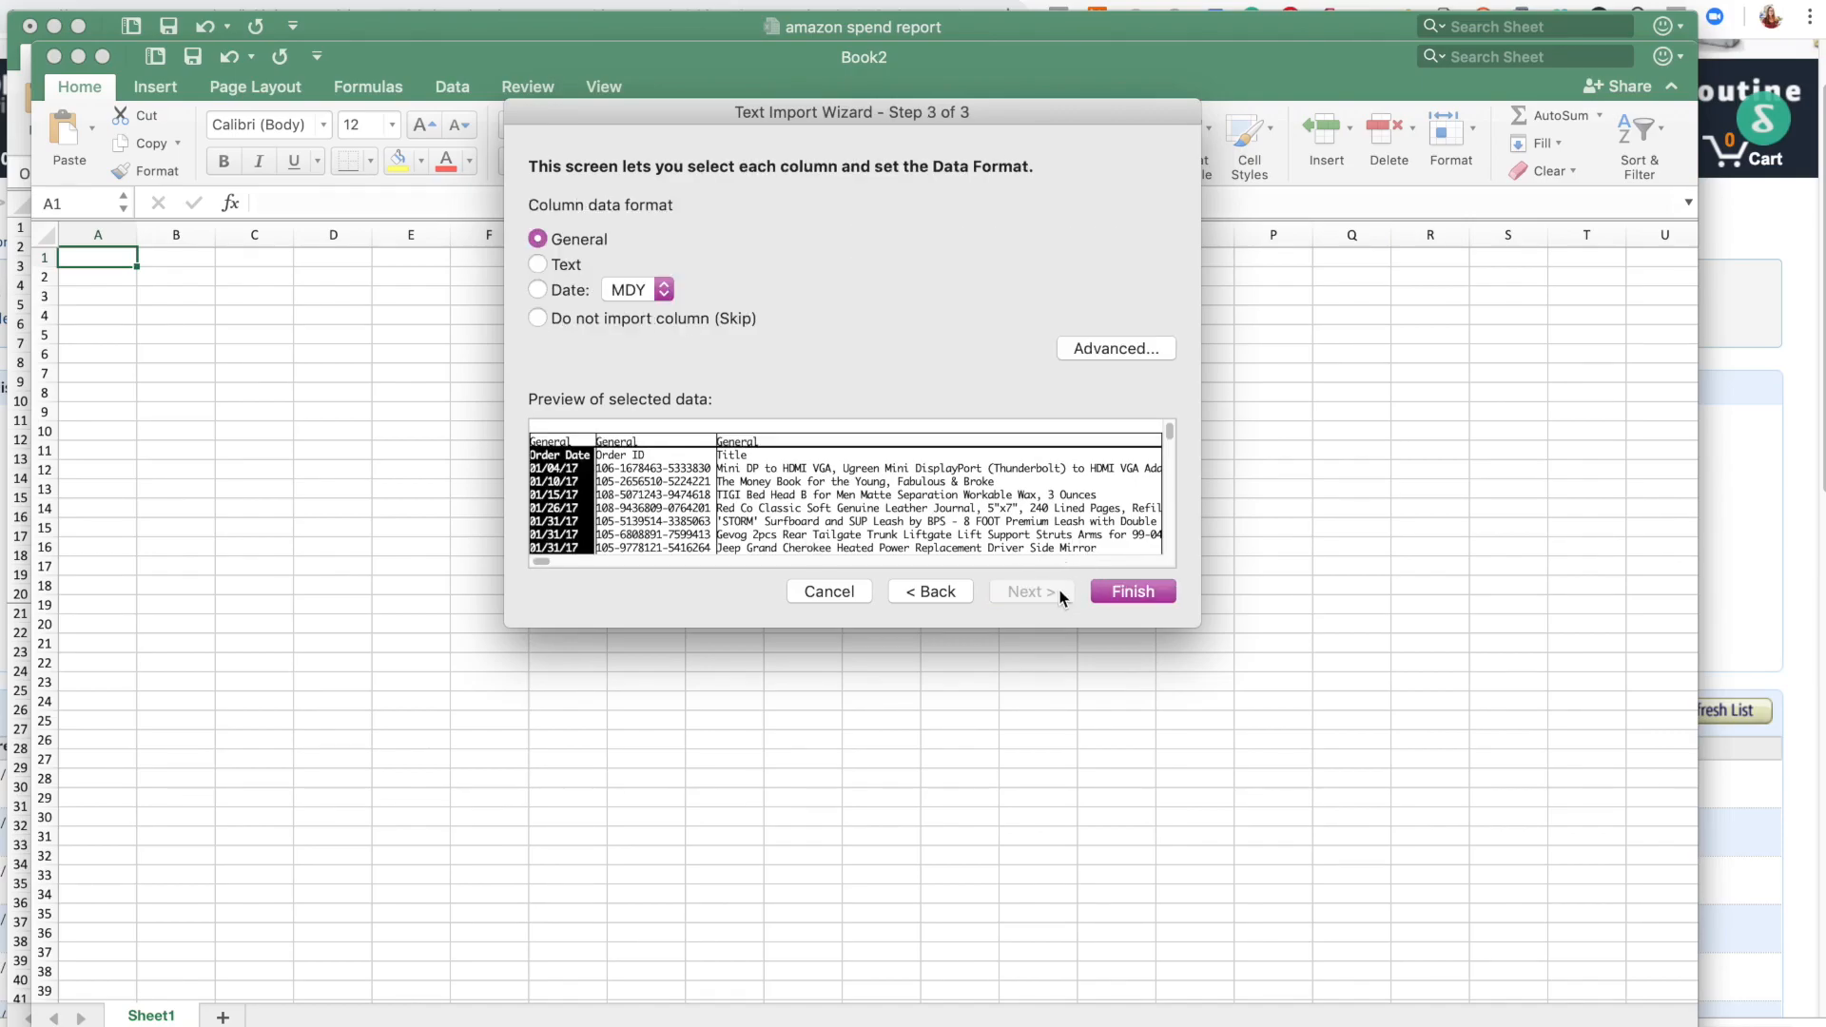
pyautogui.click(1153, 589)
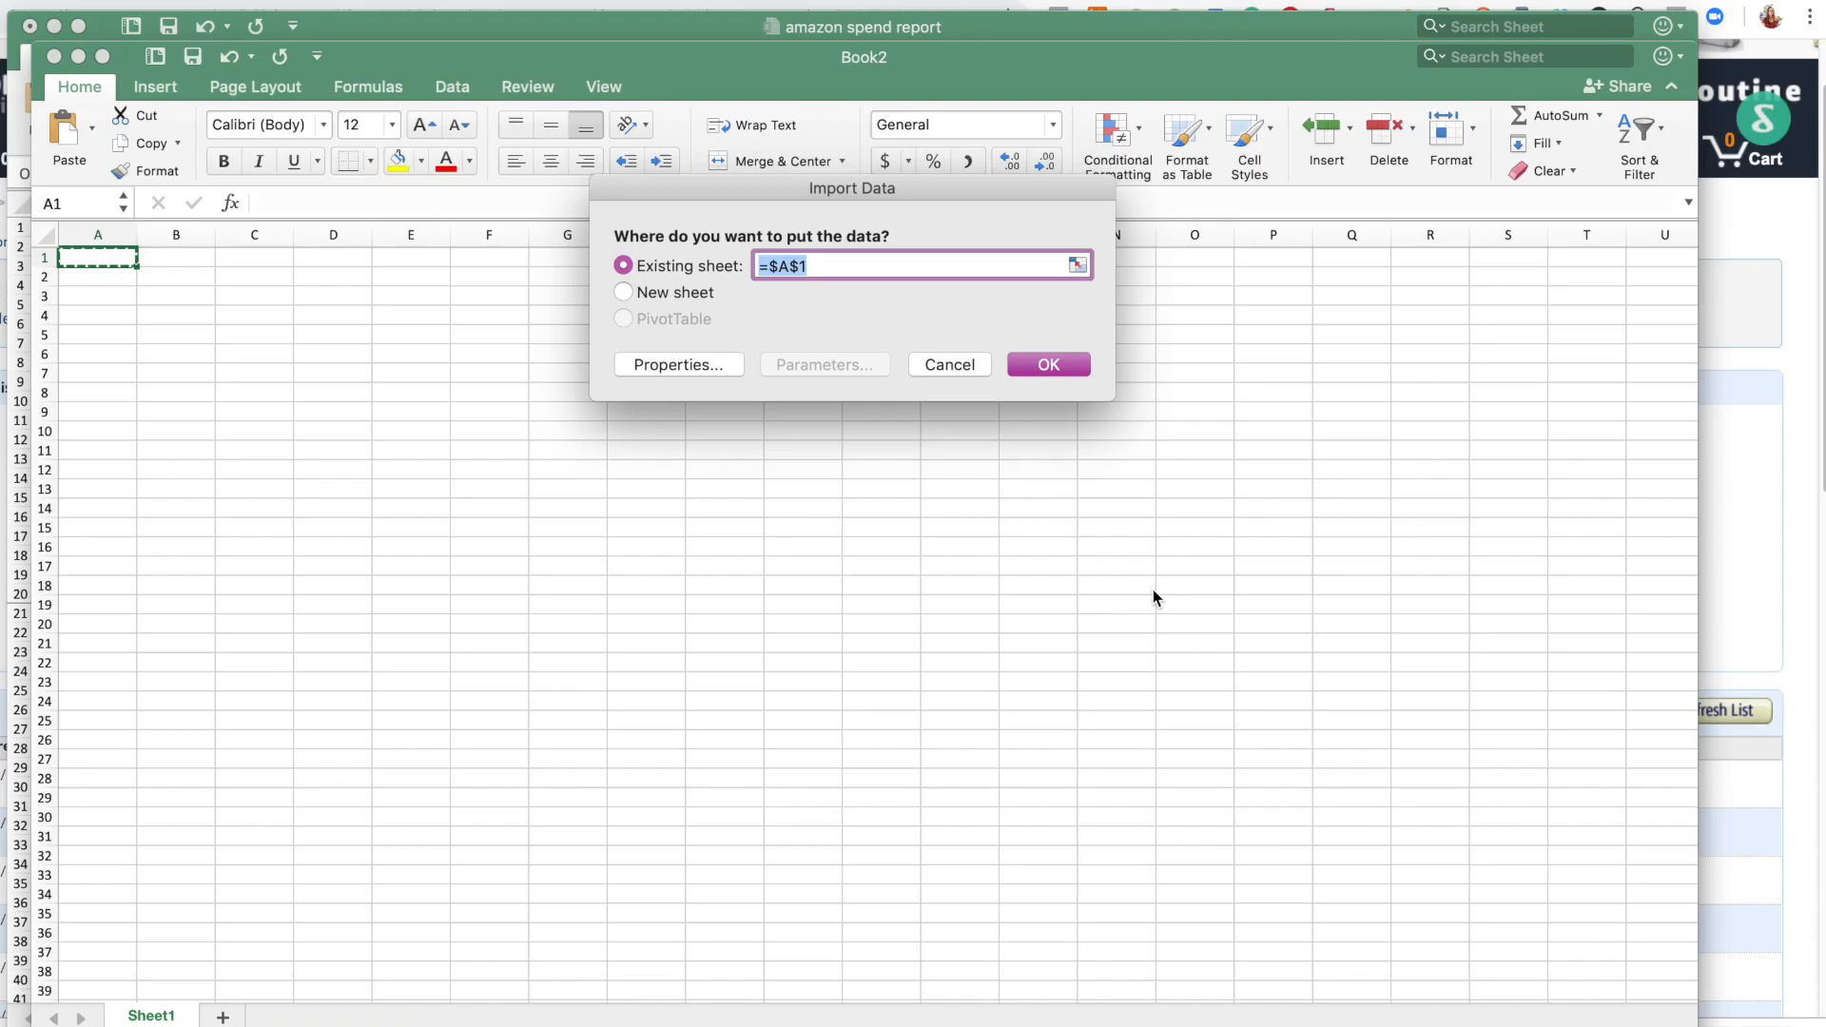
pyautogui.click(1046, 365)
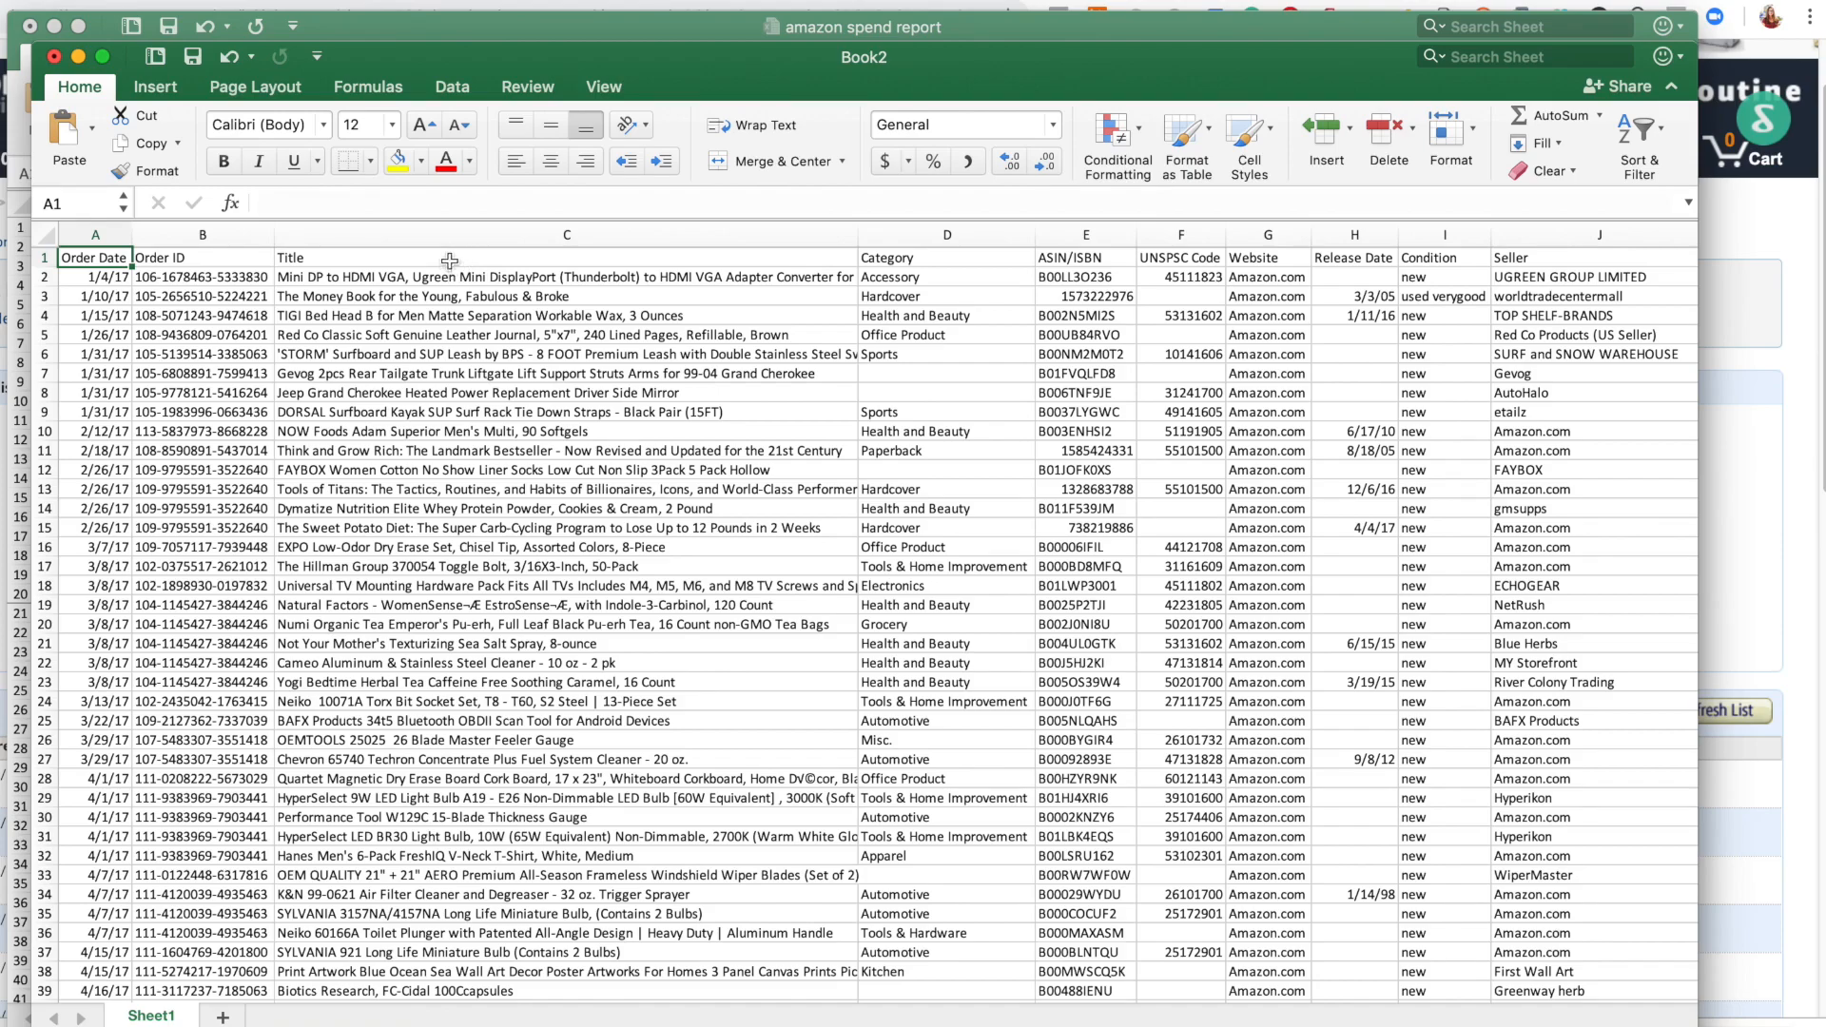
# Switch to the amazon spend report workbook, examine the Item Total column down to its end and select the sum in cell R138.
pyautogui.click(411, 28)
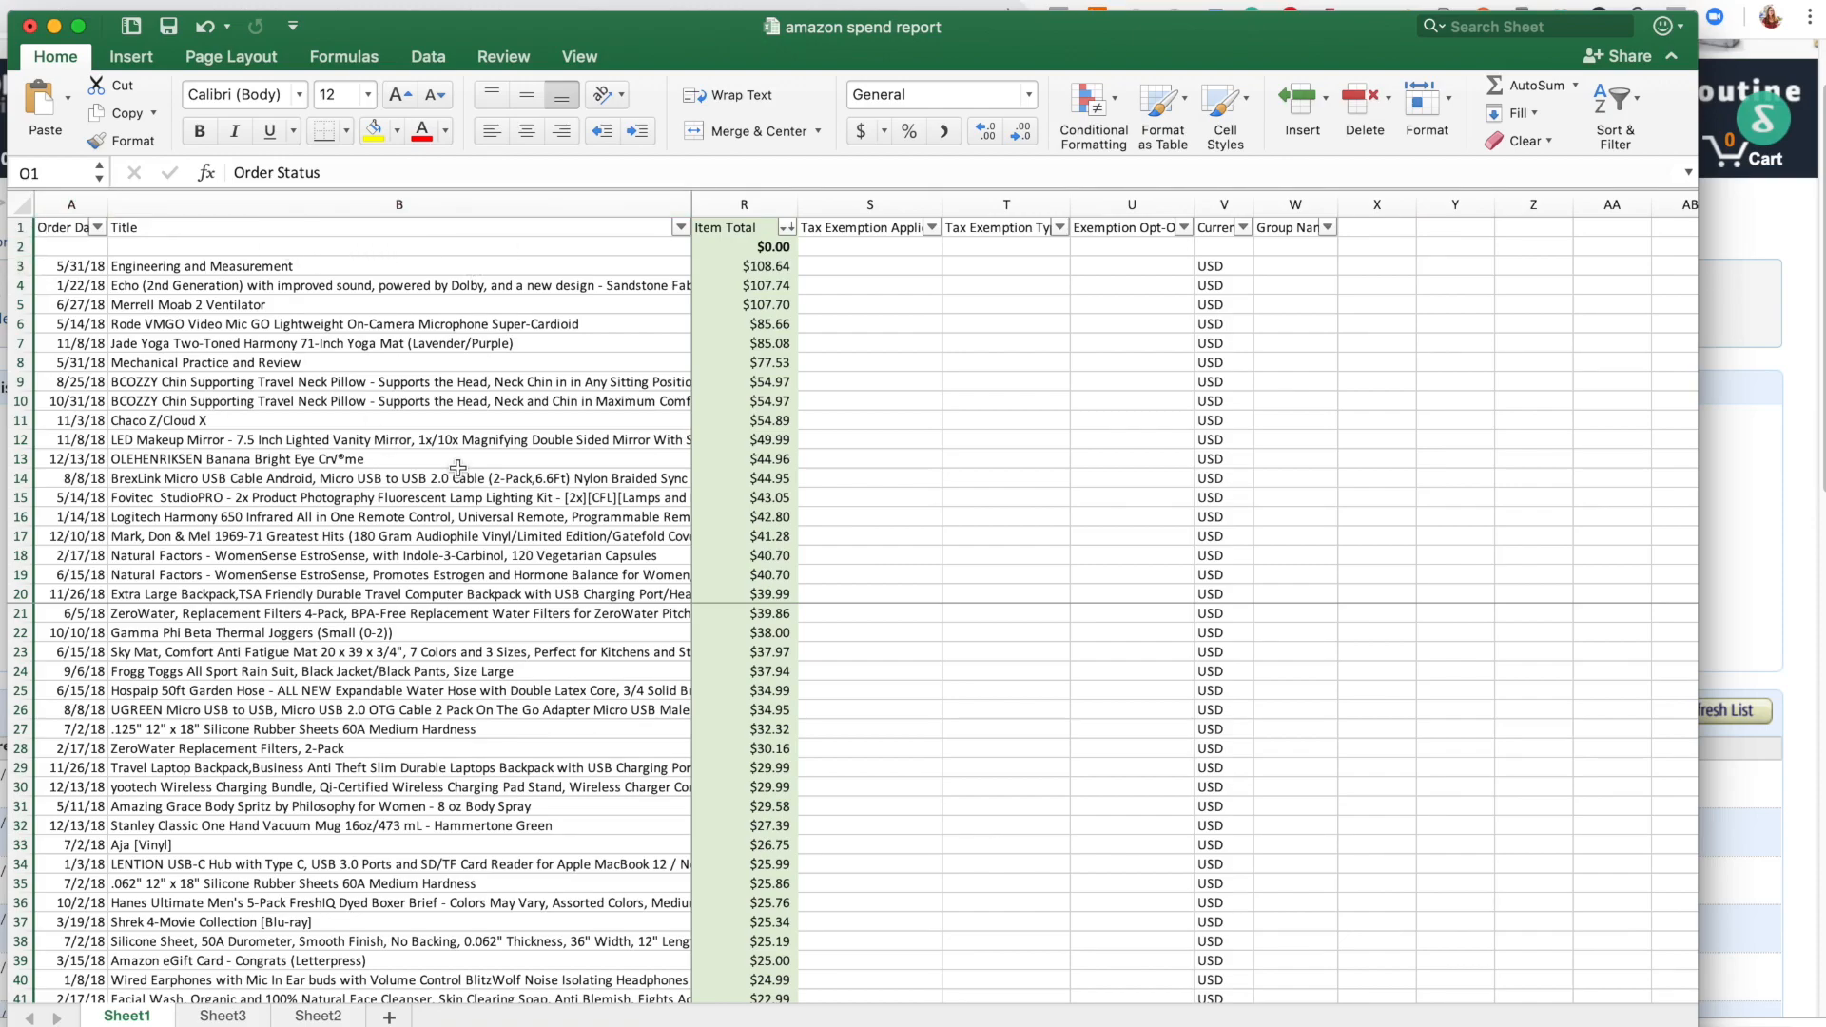
pyautogui.scroll(-3, 656, 836)
pyautogui.scroll(3, 657, 837)
pyautogui.scroll(-7, 745, 875)
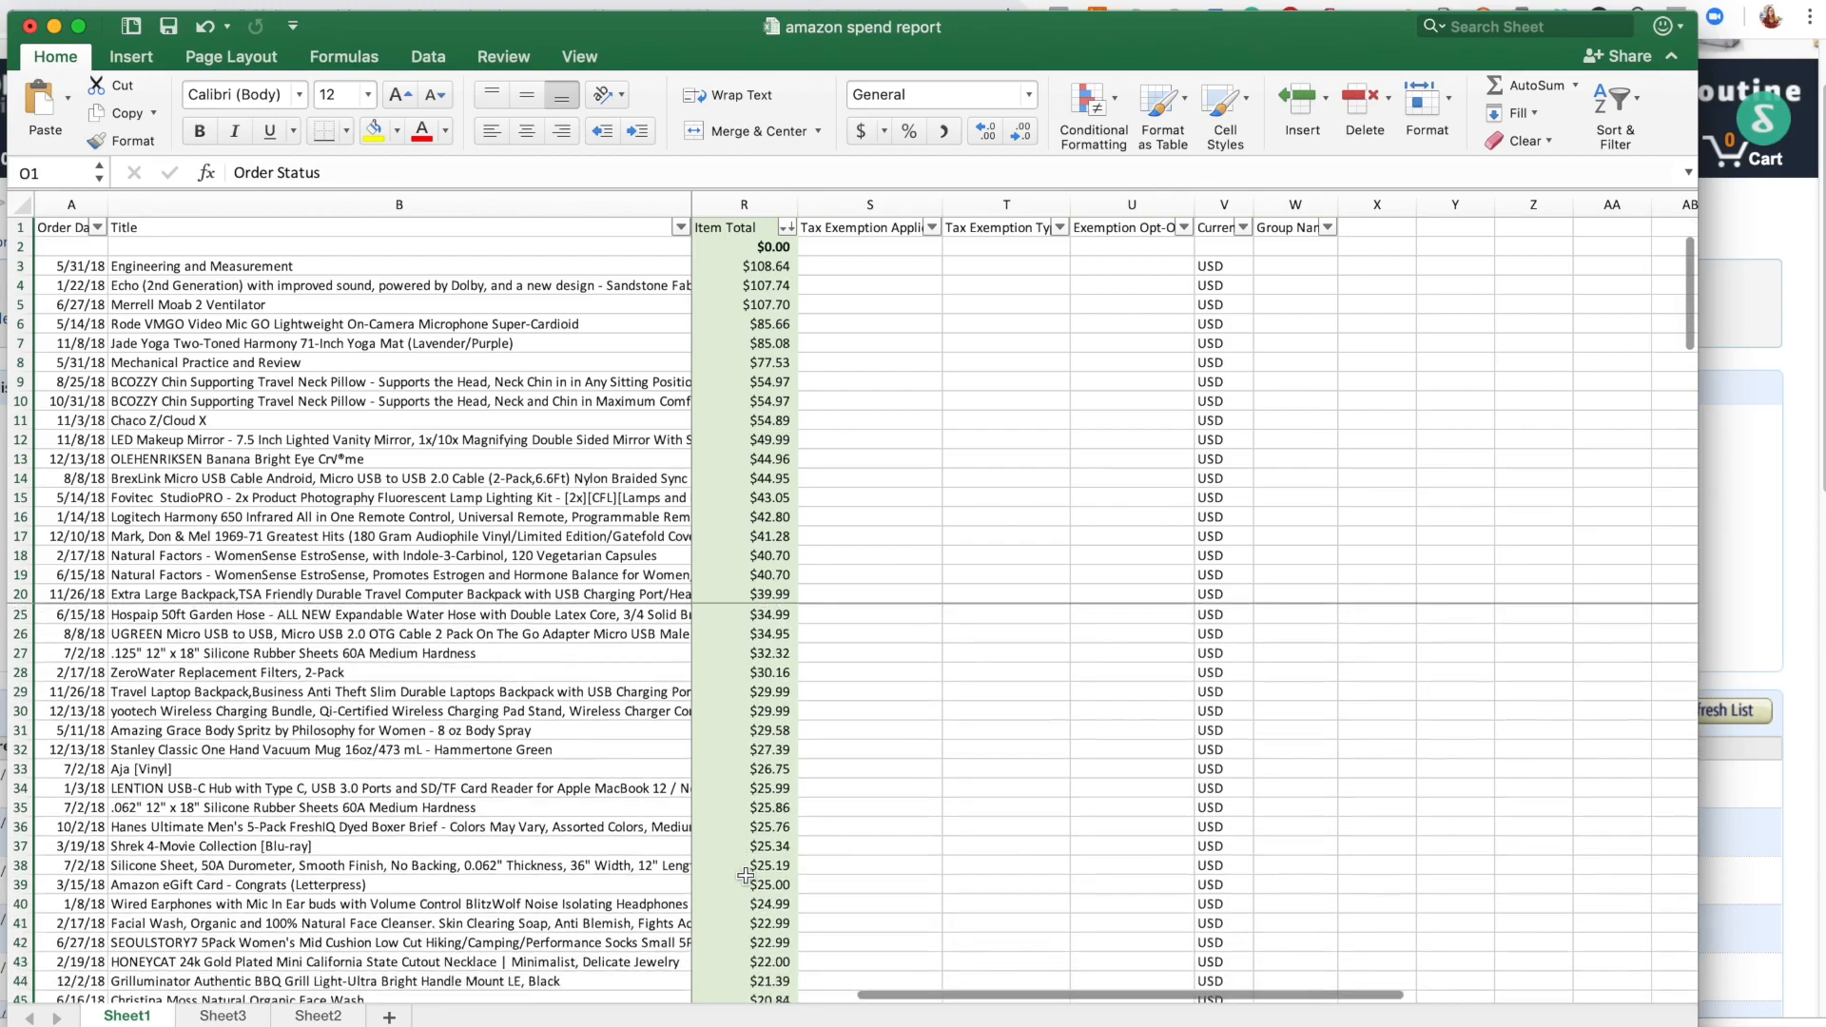
pyautogui.scroll(-20, 746, 875)
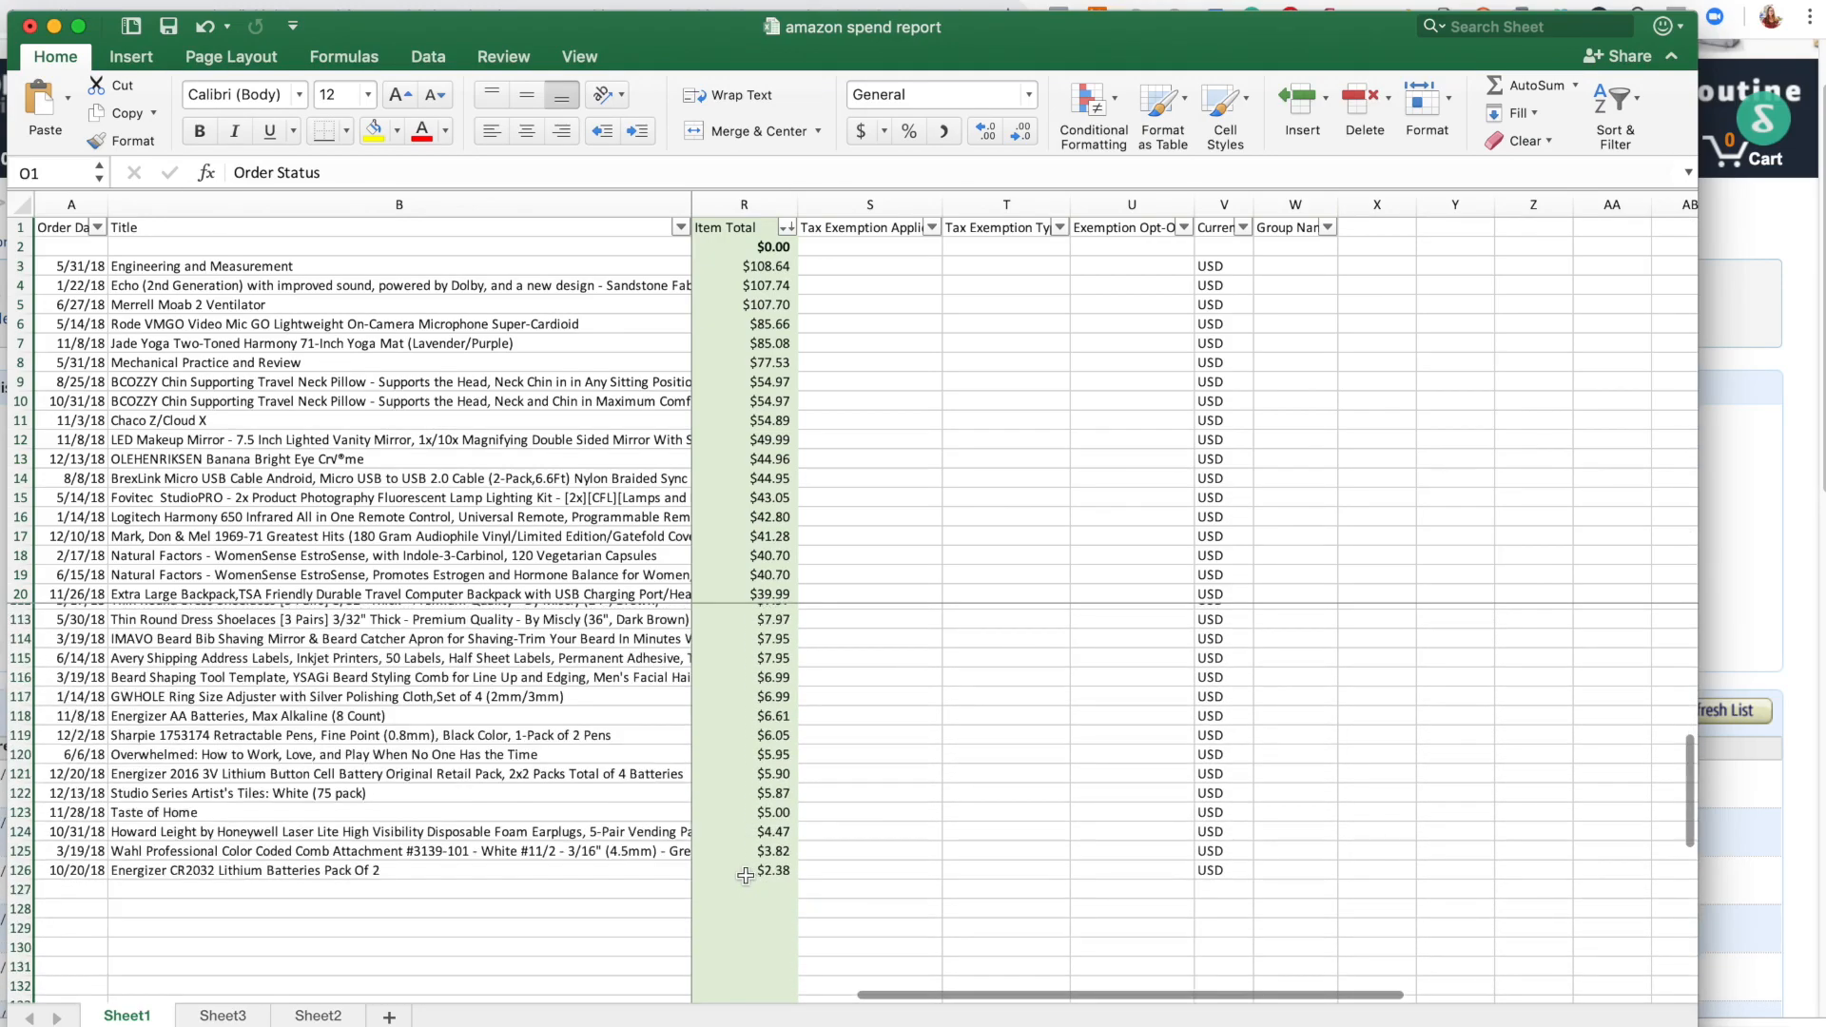
pyautogui.scroll(-3, 746, 875)
pyautogui.click(764, 891)
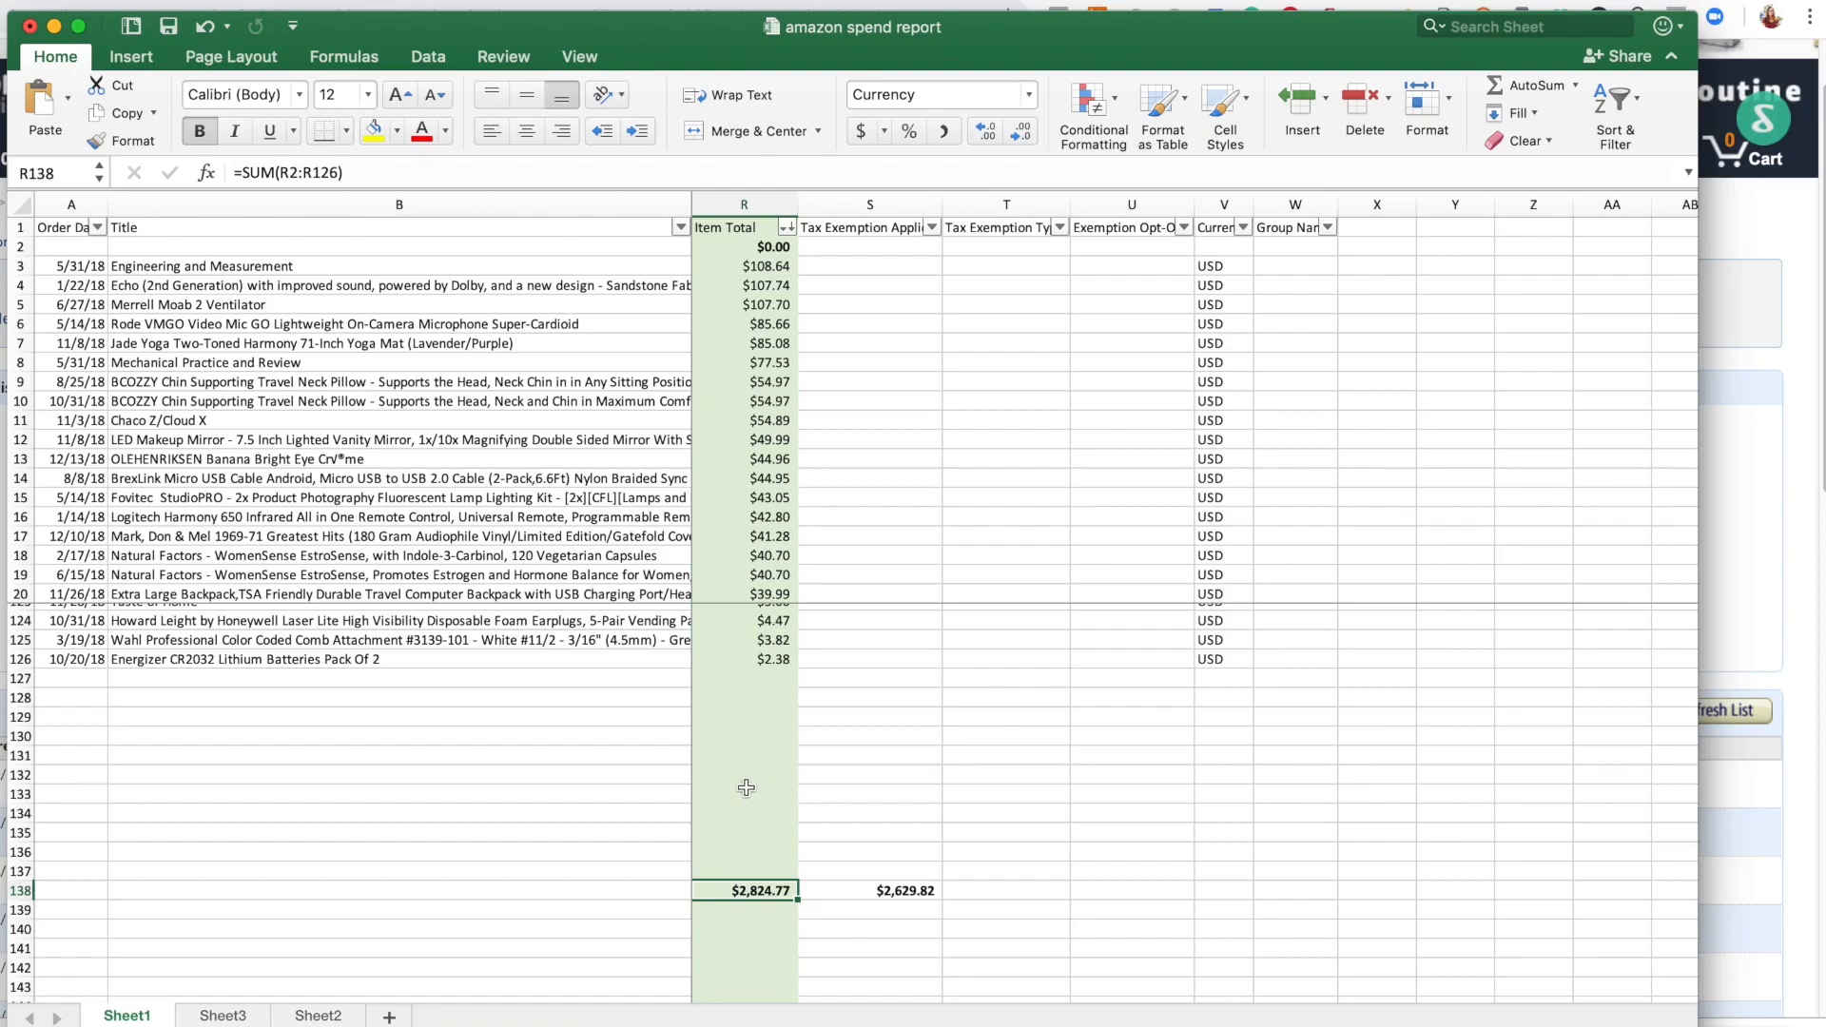
# Examine the cheapest purchases at the end of the list and return to the totals in row 138.
pyautogui.scroll(3, 274, 643)
pyautogui.scroll(7, 307, 667)
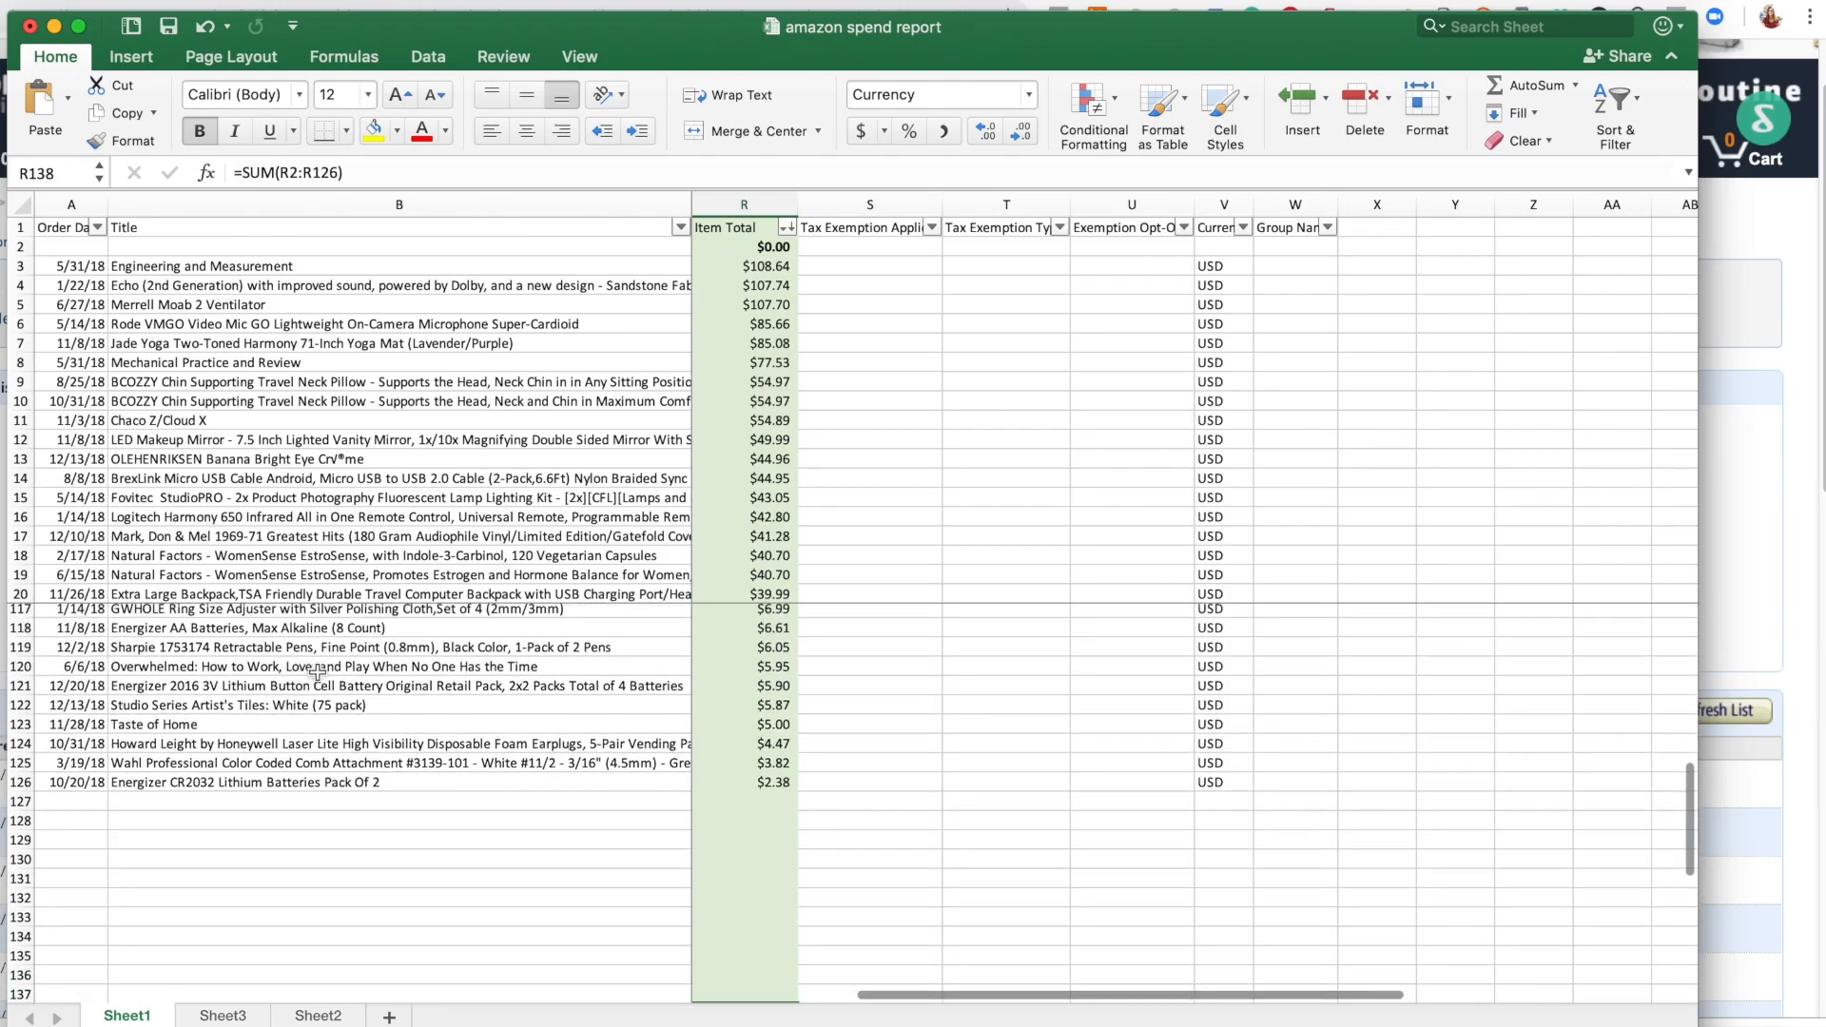
pyautogui.scroll(1, 419, 726)
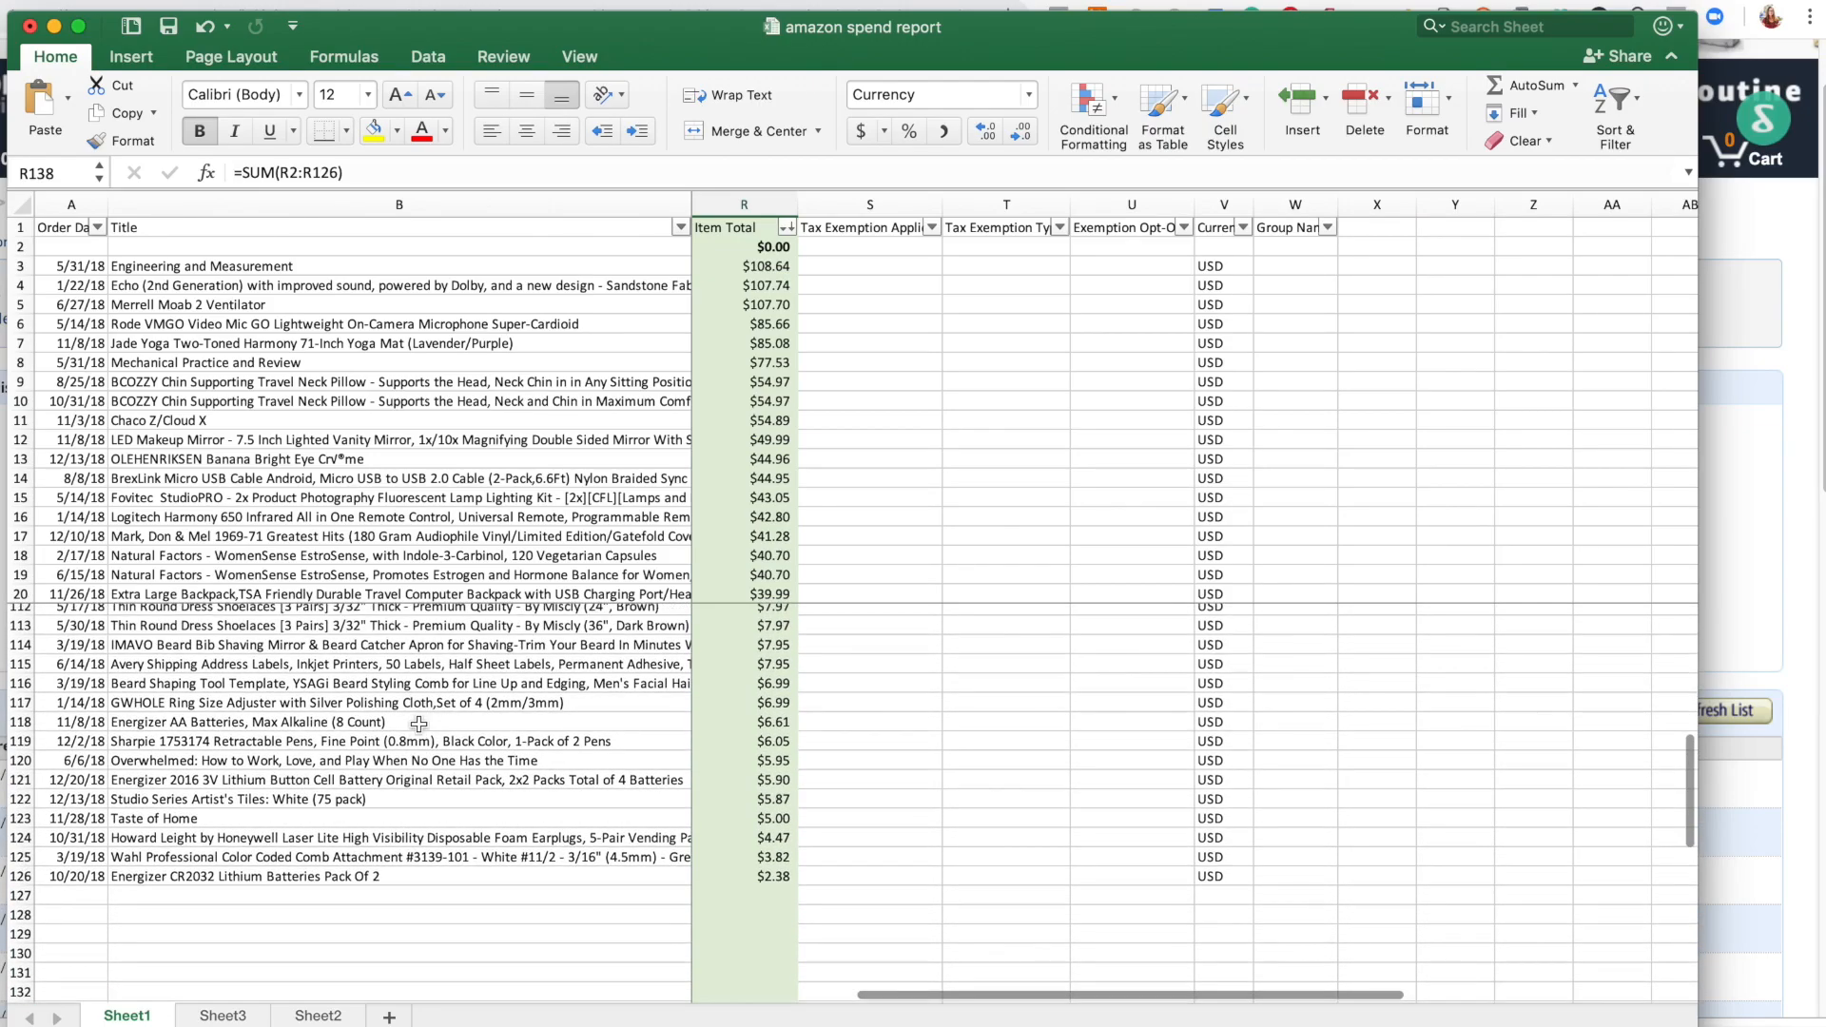
pyautogui.scroll(3, 419, 725)
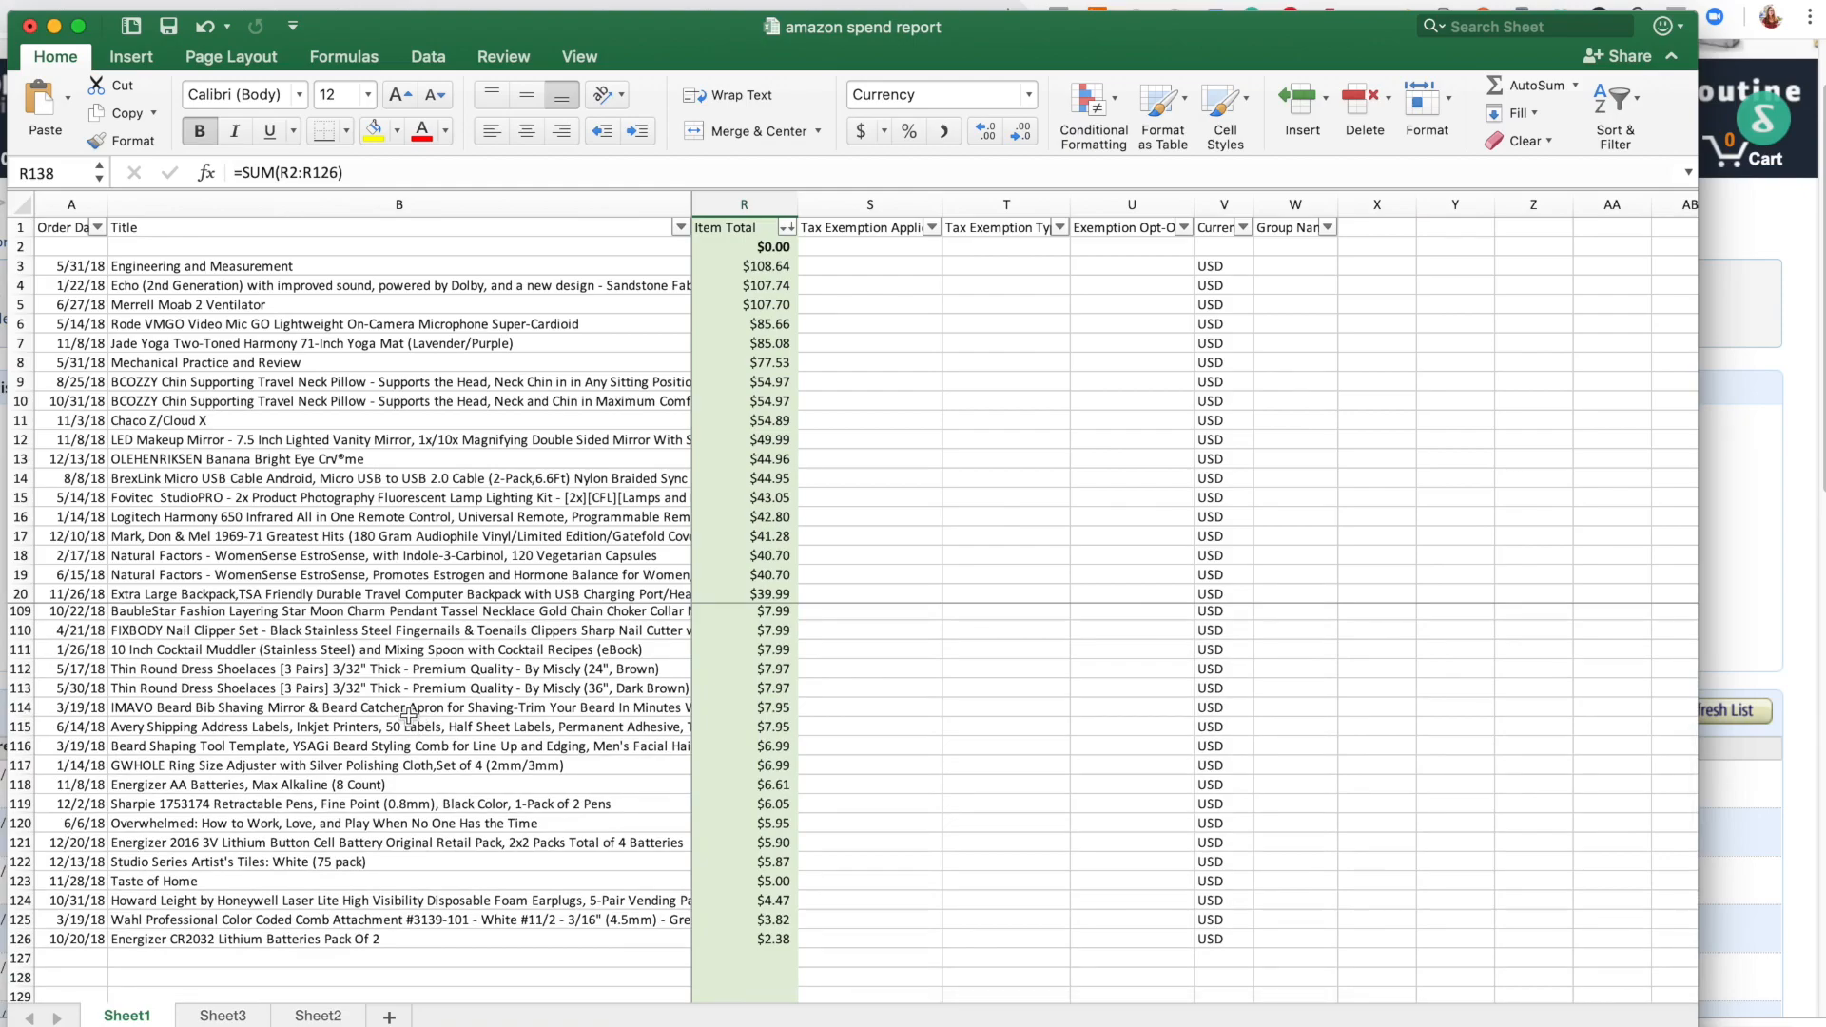
pyautogui.scroll(-3, 408, 712)
pyautogui.scroll(-1, 408, 713)
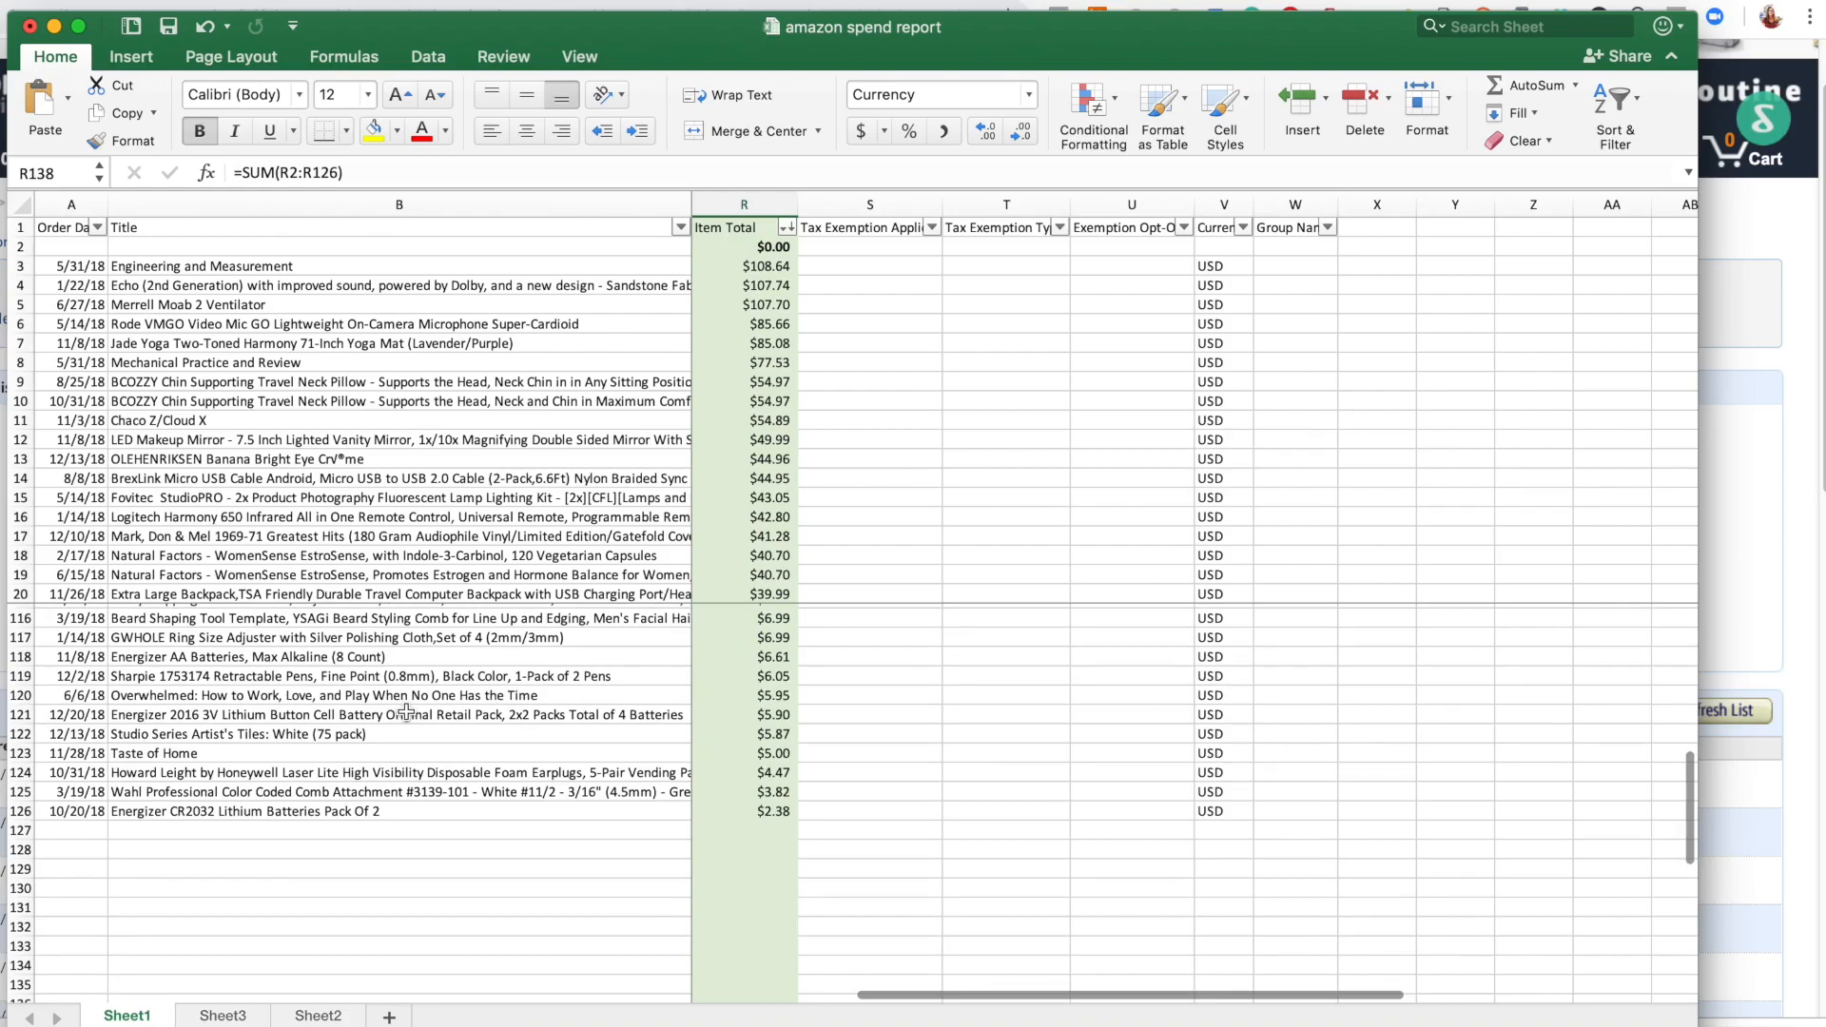
pyautogui.scroll(-1, 292, 878)
pyautogui.scroll(-4, 292, 878)
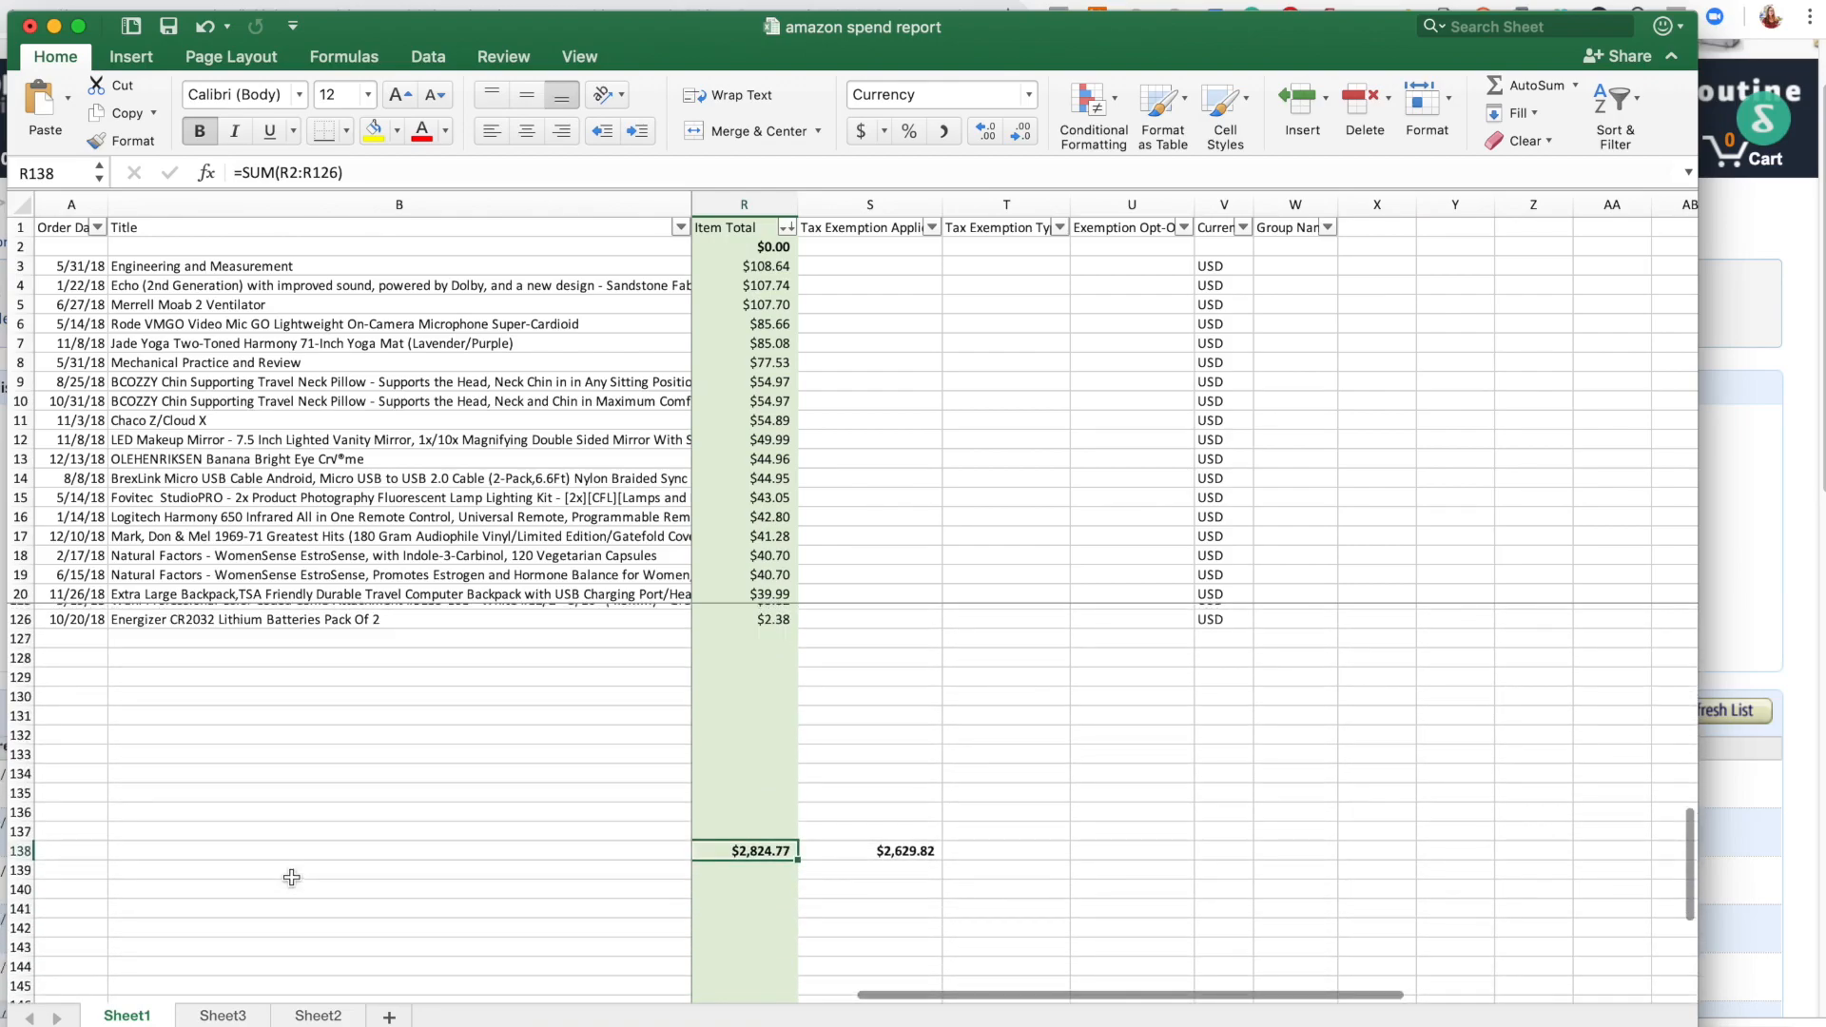
# Switch to the Amazon order history reports page in the browser and set the report type to Returns.
pyautogui.press('super+Tab')
pyautogui.click(312, 437)
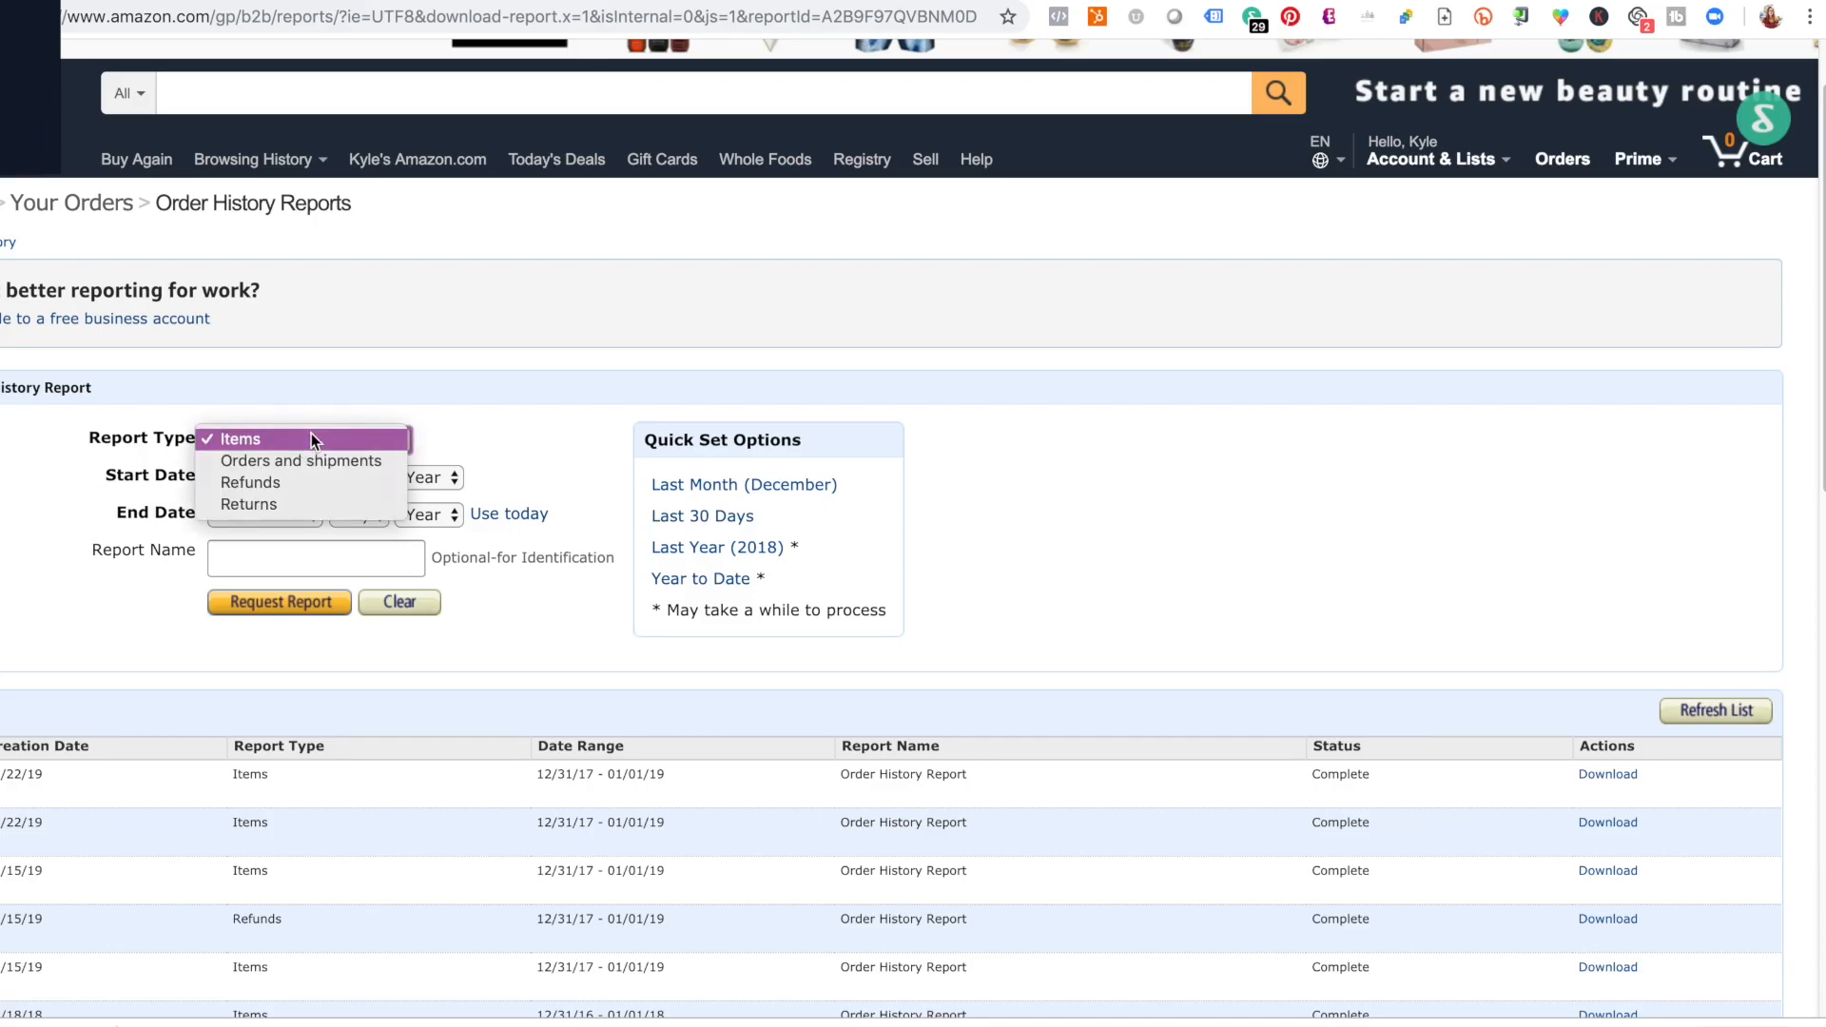
pyautogui.click(325, 504)
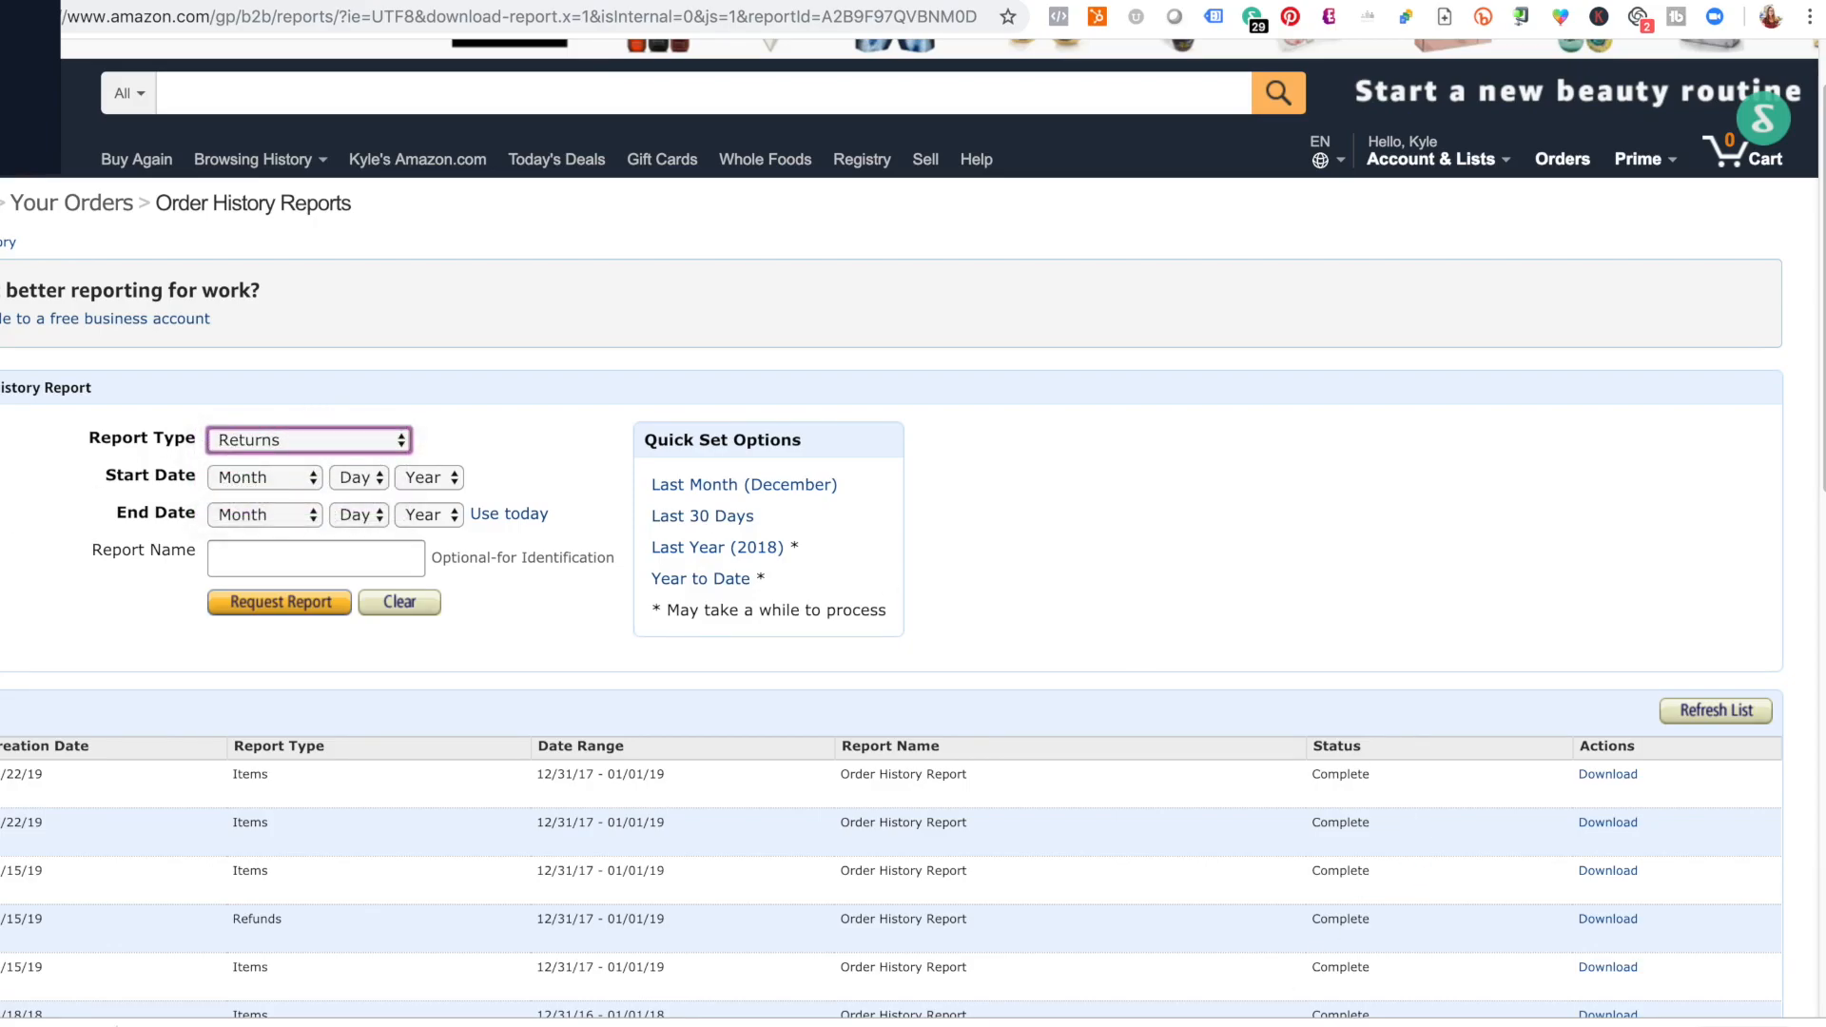
# Switch back to the amazon spend report workbook in Excel and select cell S138 beside the Item Total sum.
pyautogui.press('super+Tab')
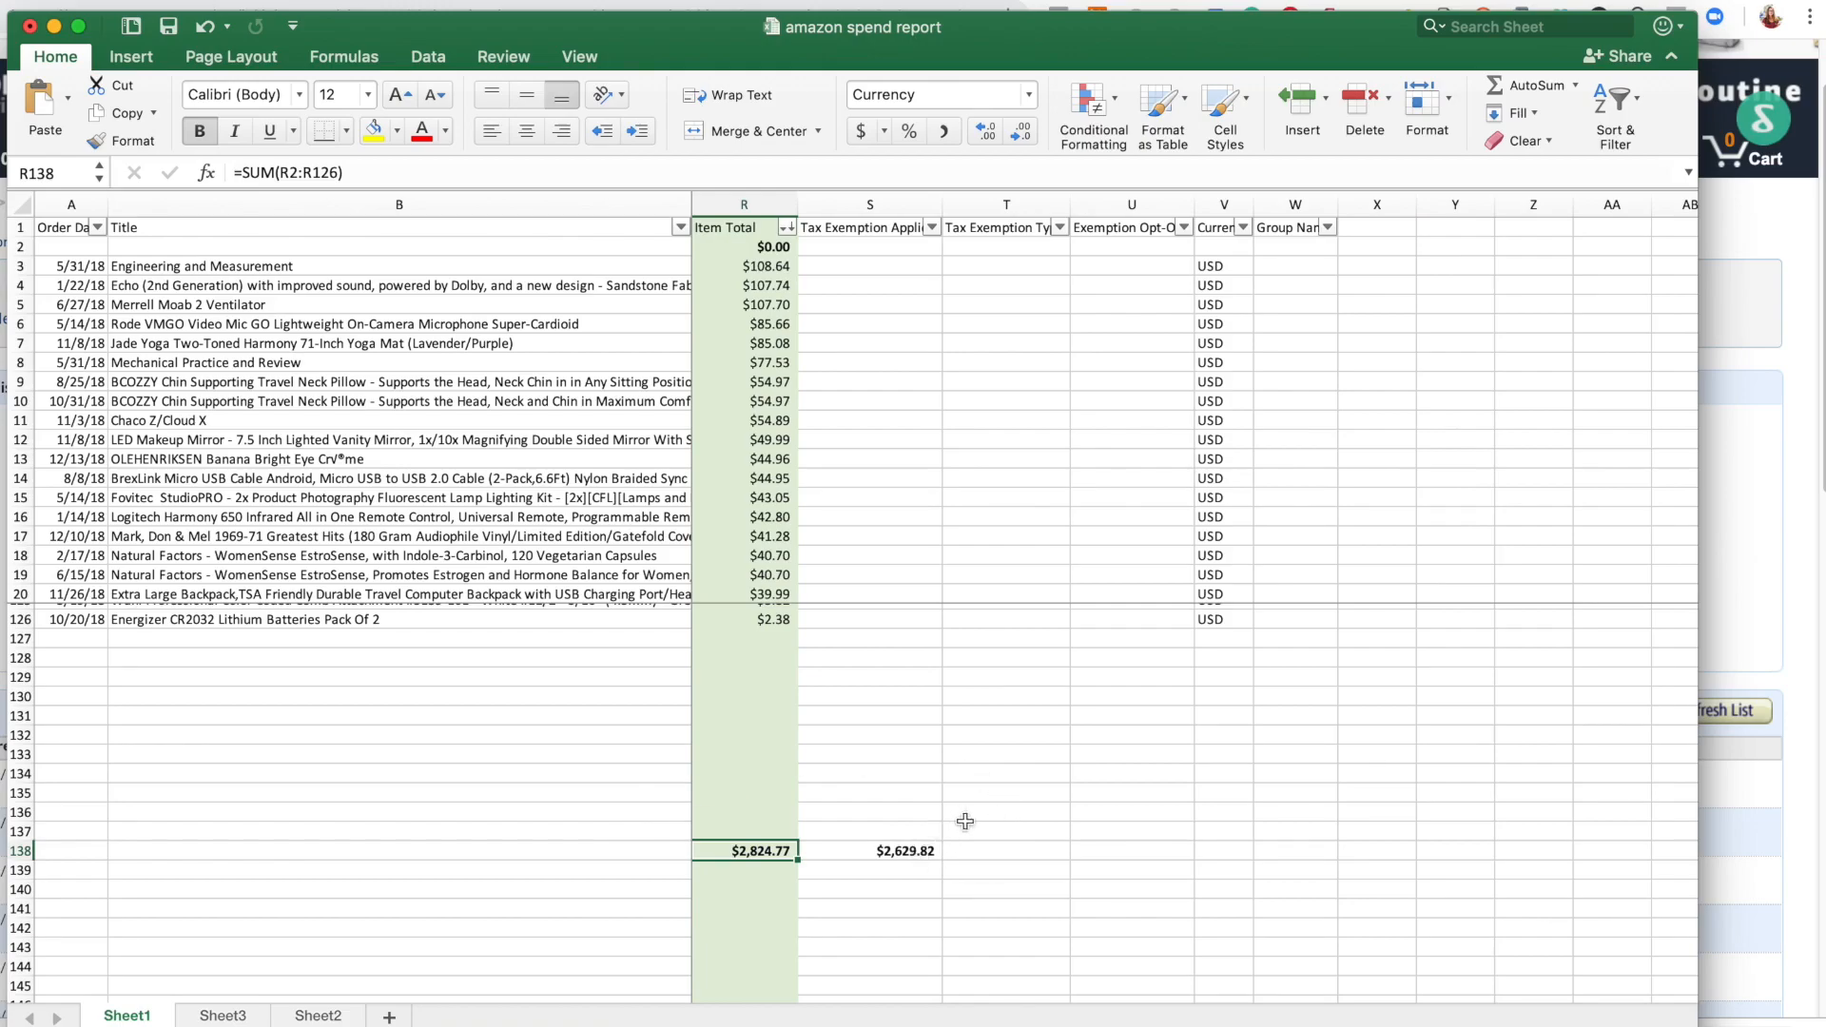
pyautogui.click(835, 853)
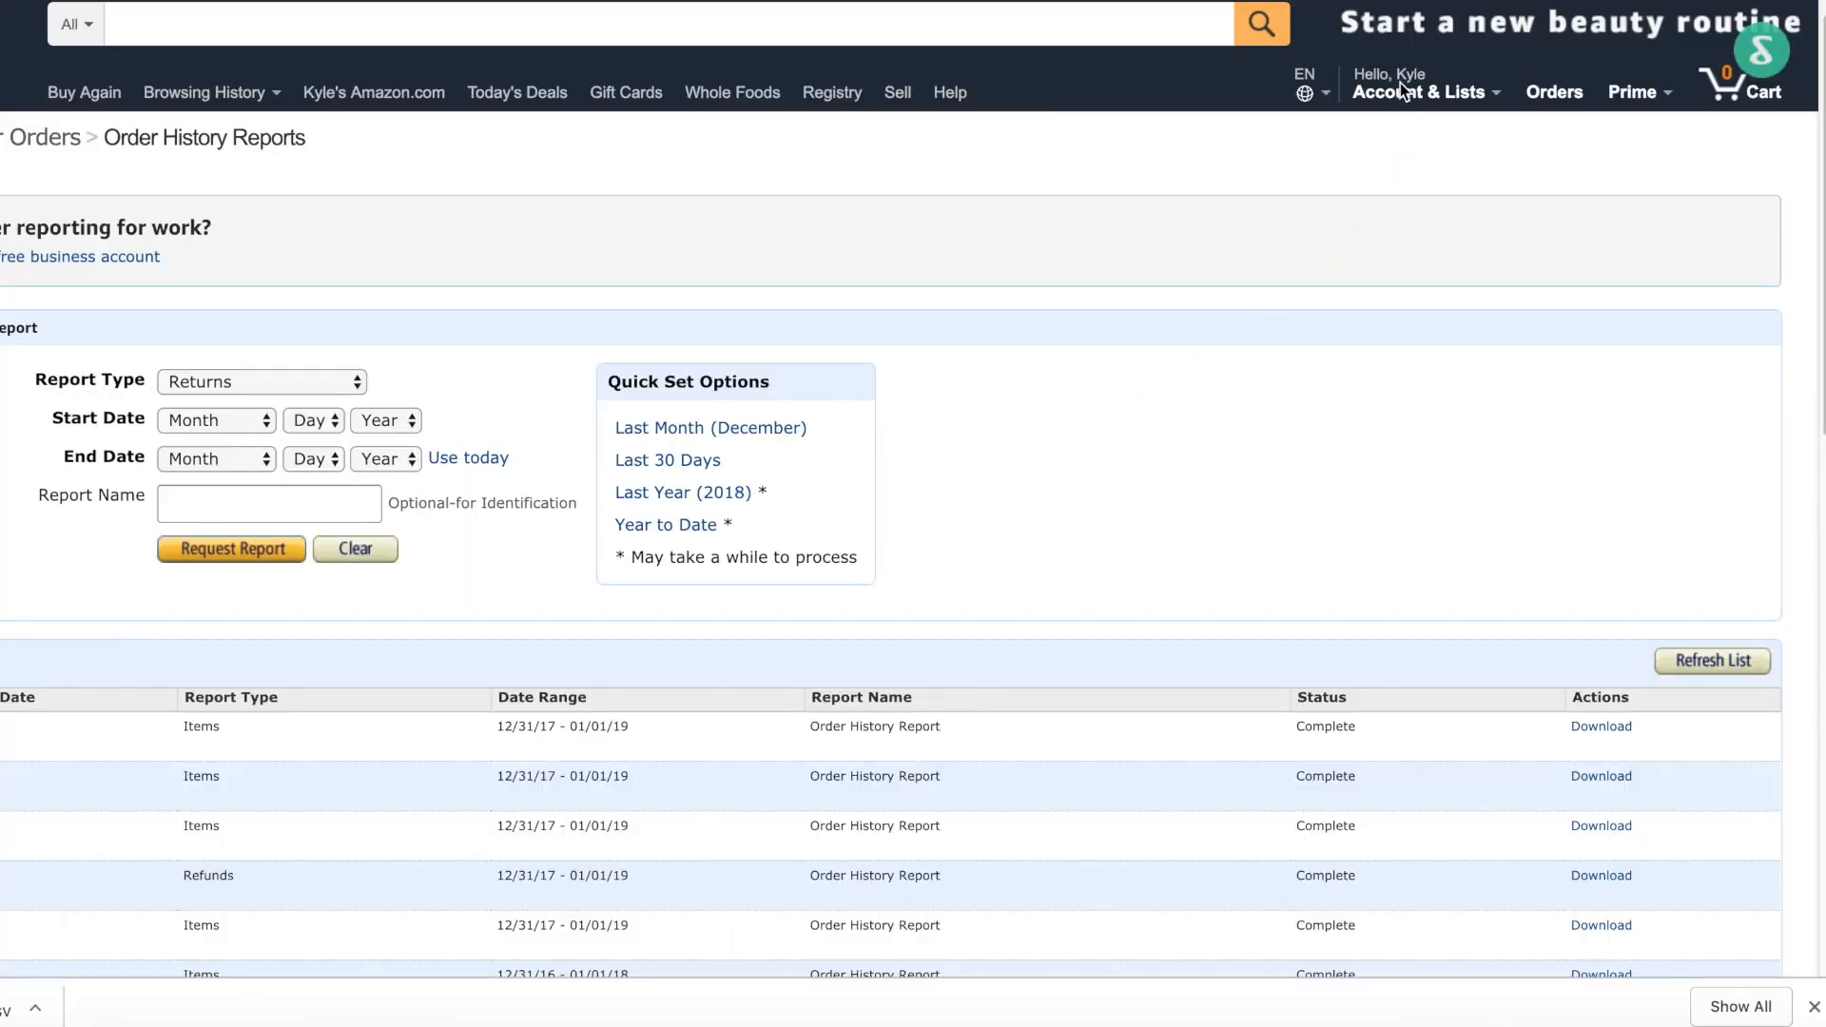
# From the Amazon lists page, create a public wish list for yourself named Most Wanted Books!
pyautogui.moveTo(1400, 83)
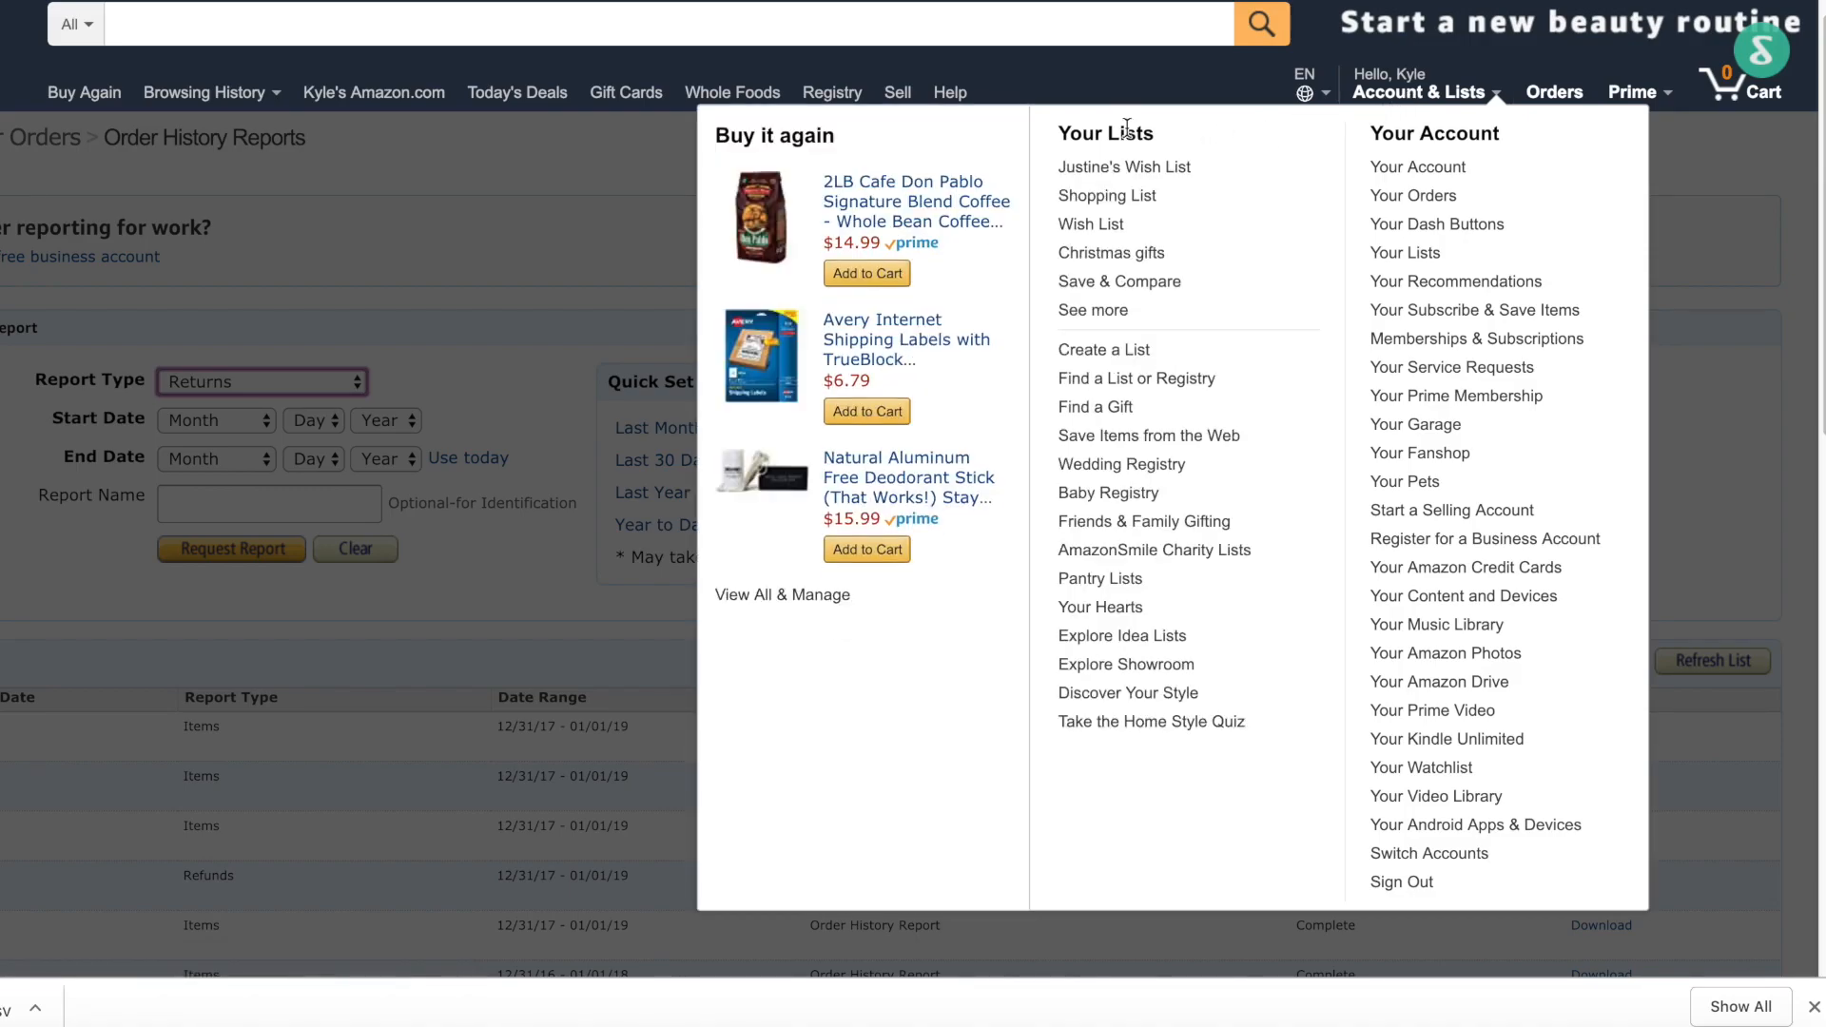
pyautogui.click(1099, 314)
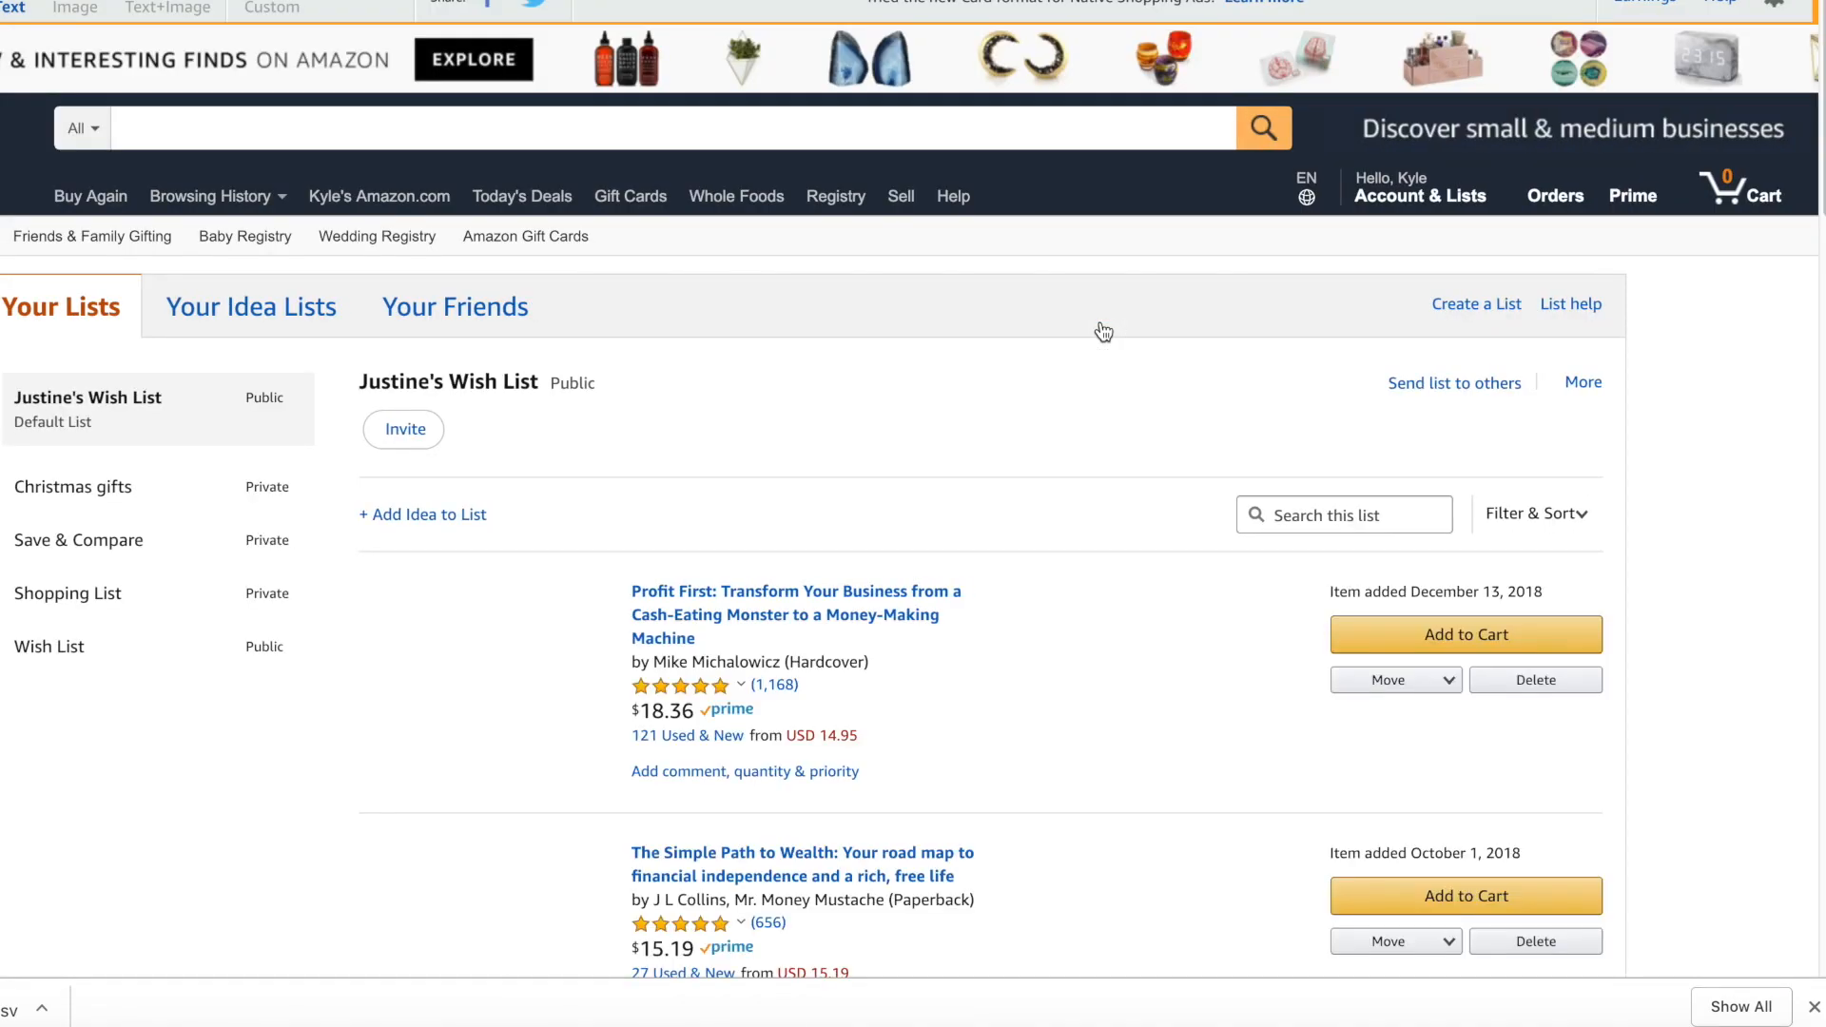
pyautogui.click(1475, 304)
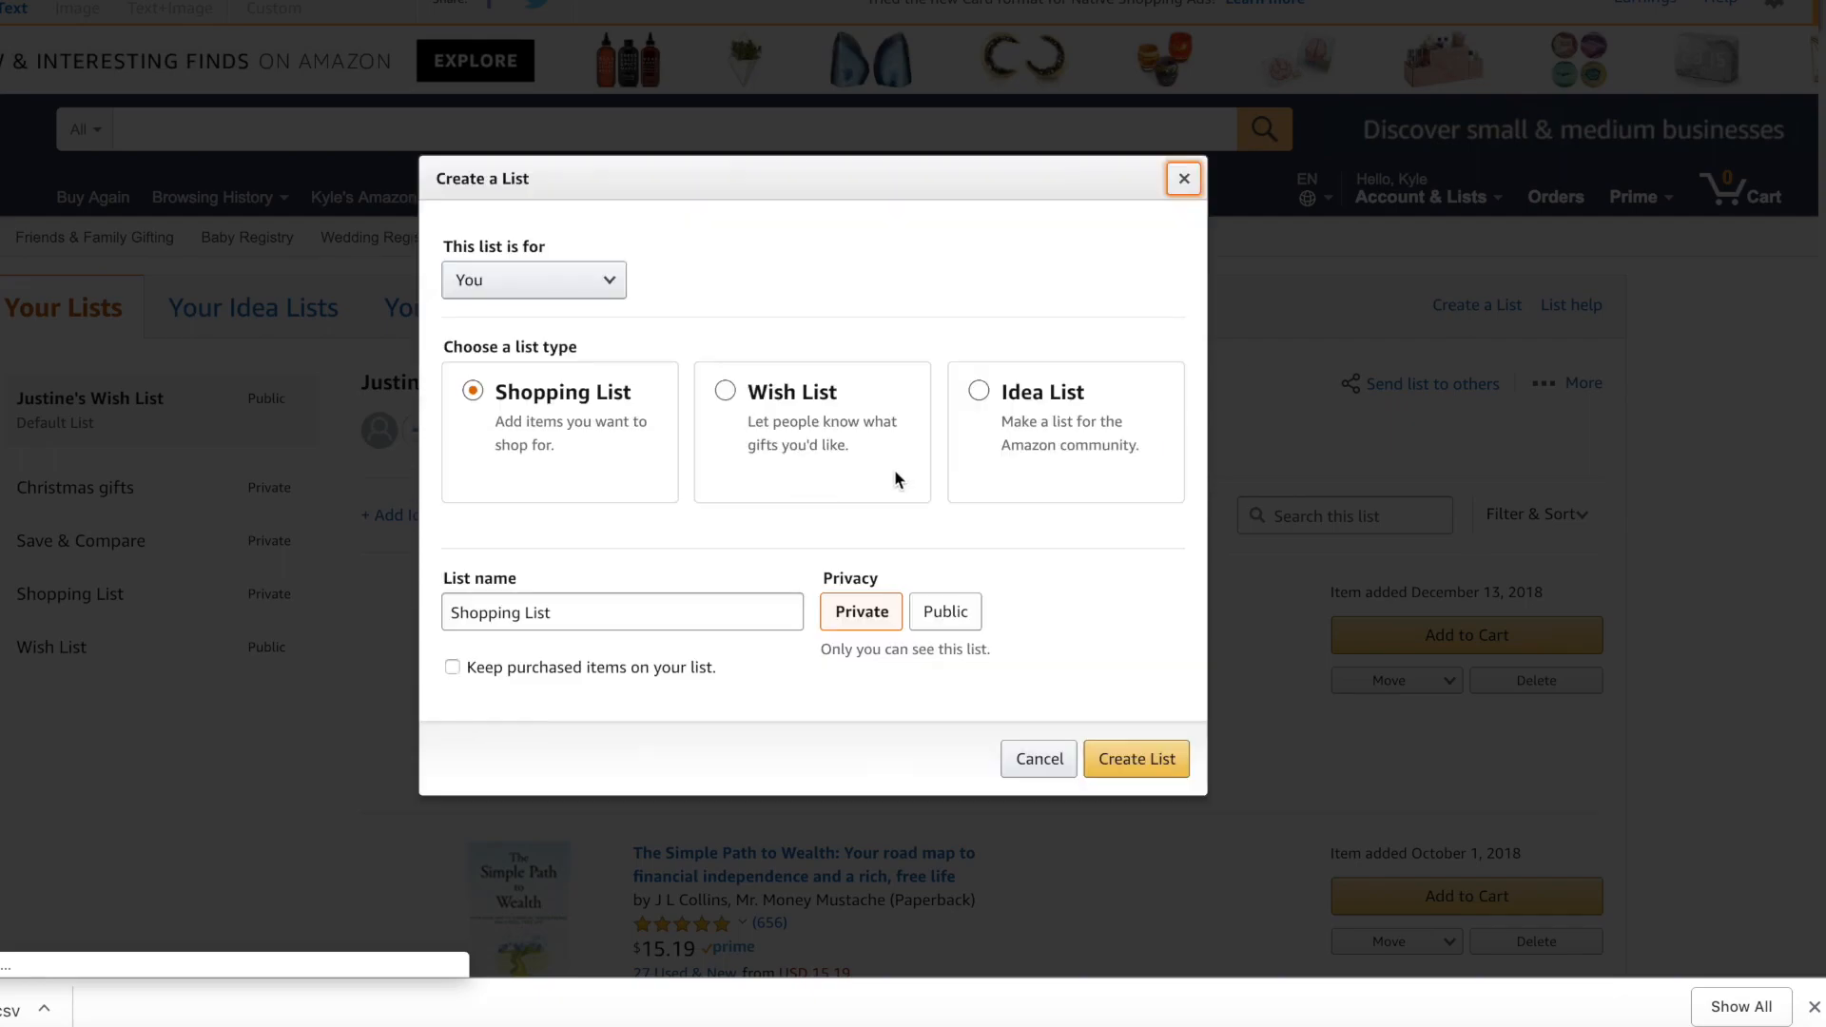
pyautogui.click(725, 394)
pyautogui.moveTo(514, 611); pyautogui.dragTo(409, 612)
pyautogui.write('Most Wanted books!')
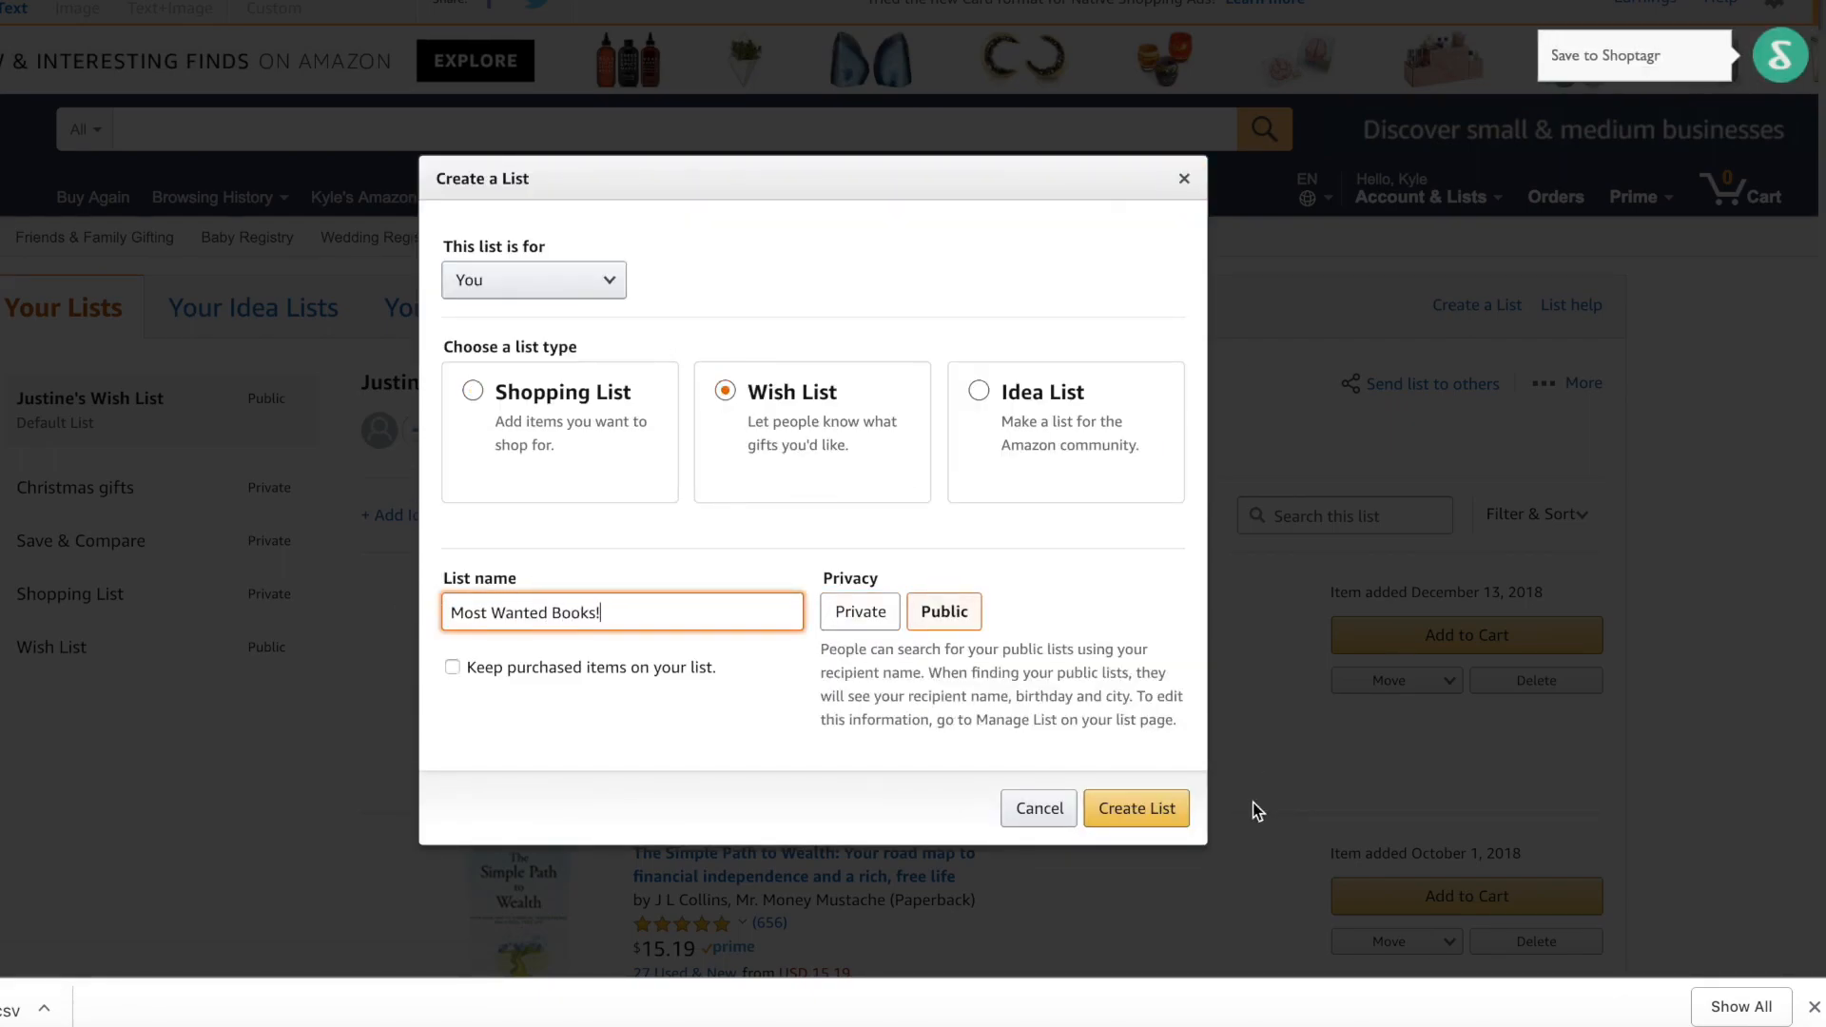
pyautogui.click(1155, 807)
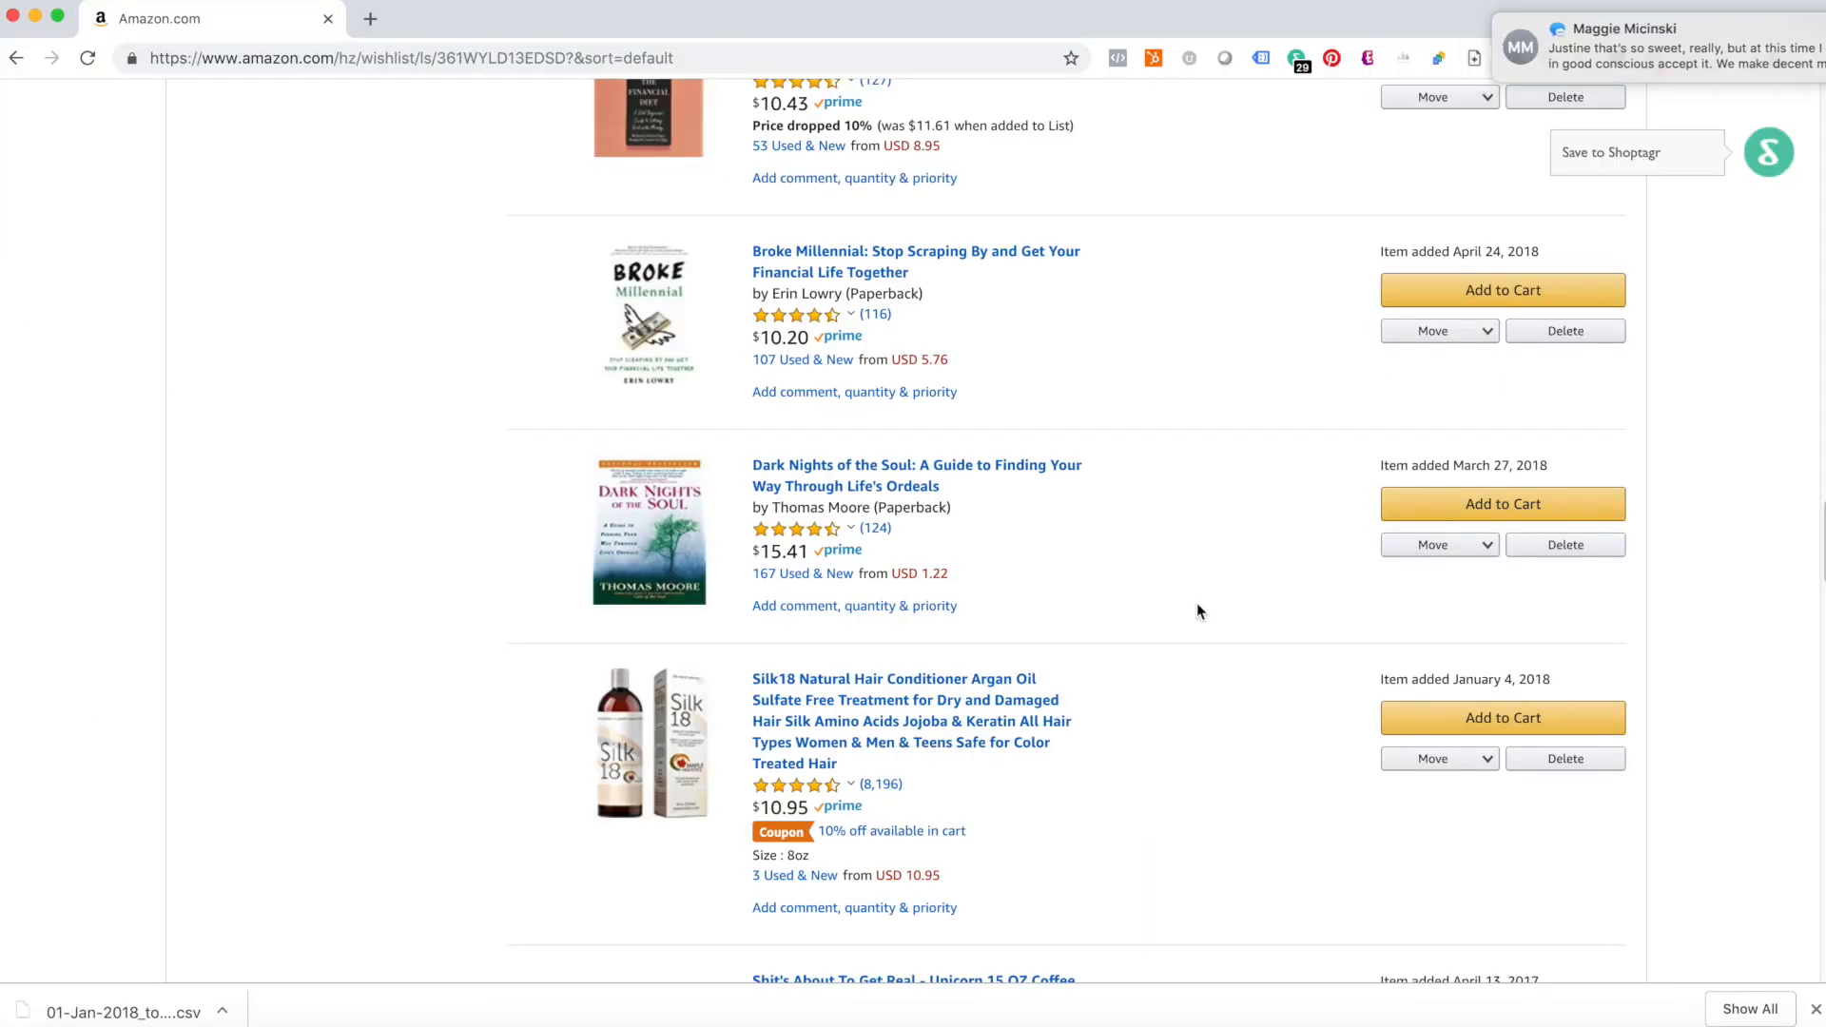
# Delete the SIORO Women's Kimono Robes item from the existing wish list.
pyautogui.scroll(-8, 1309, 640)
pyautogui.scroll(-3, 1308, 642)
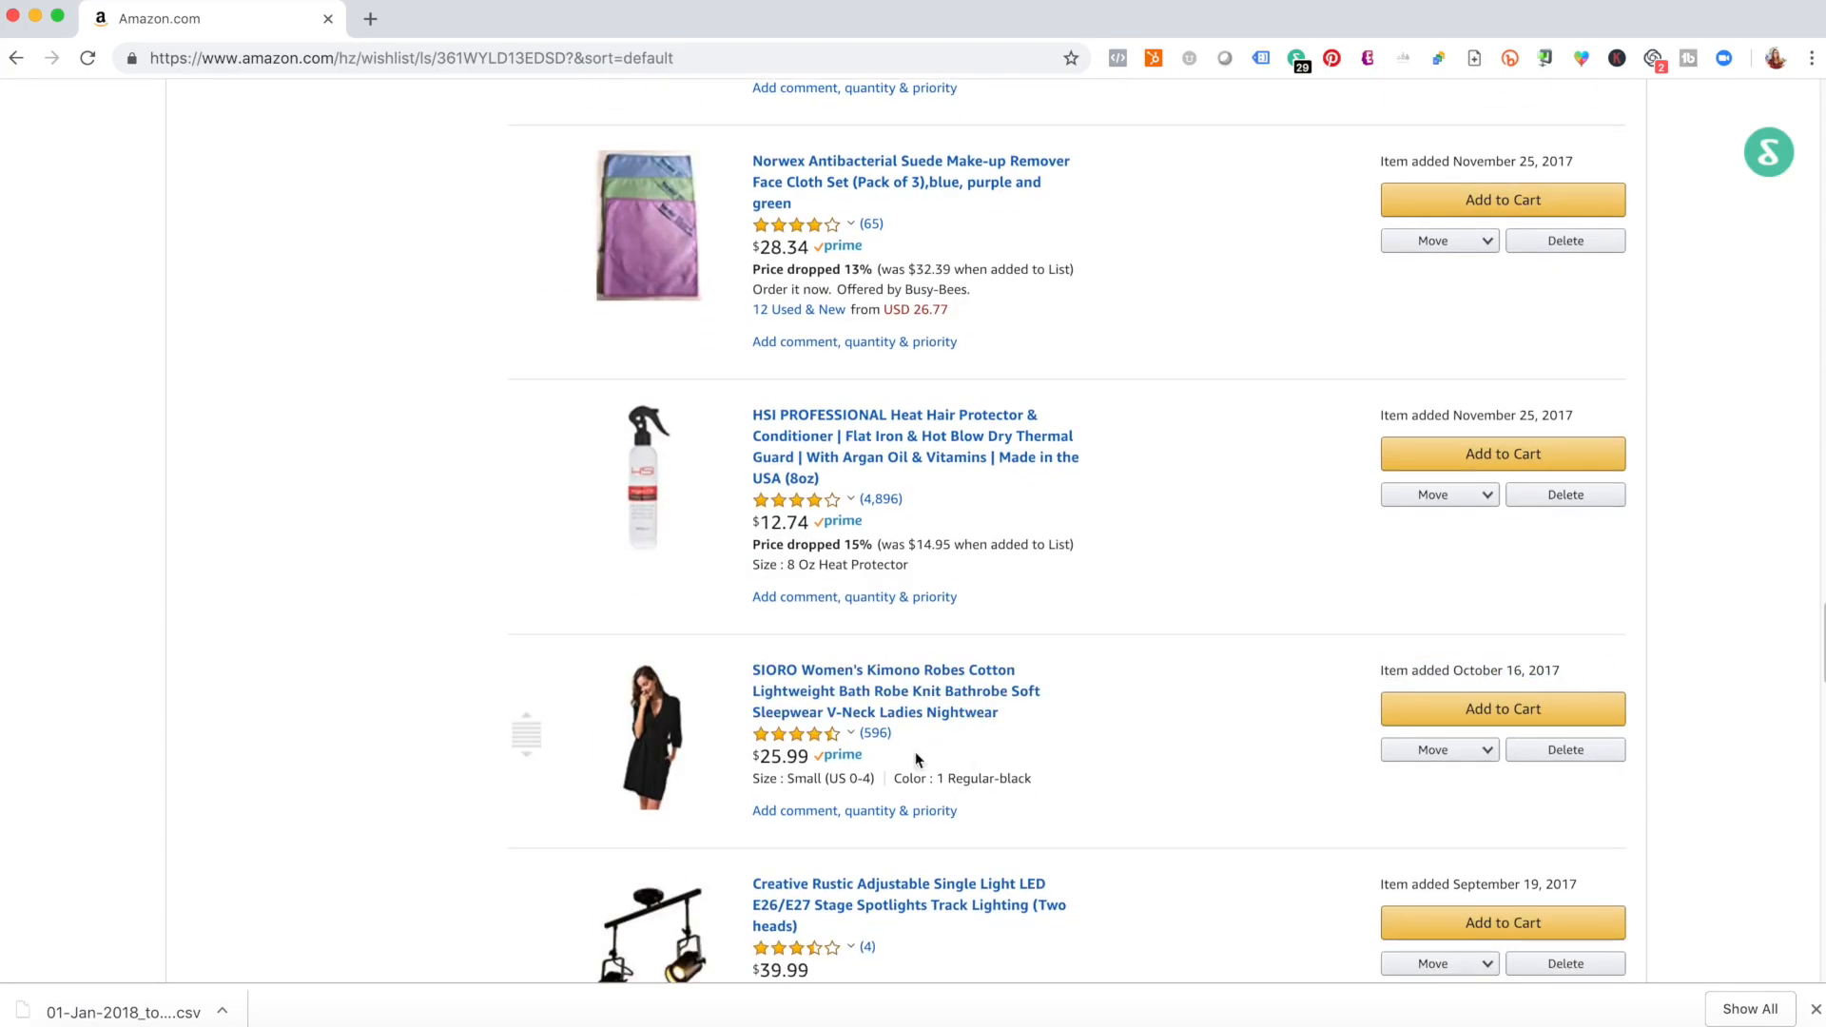
pyautogui.click(1580, 749)
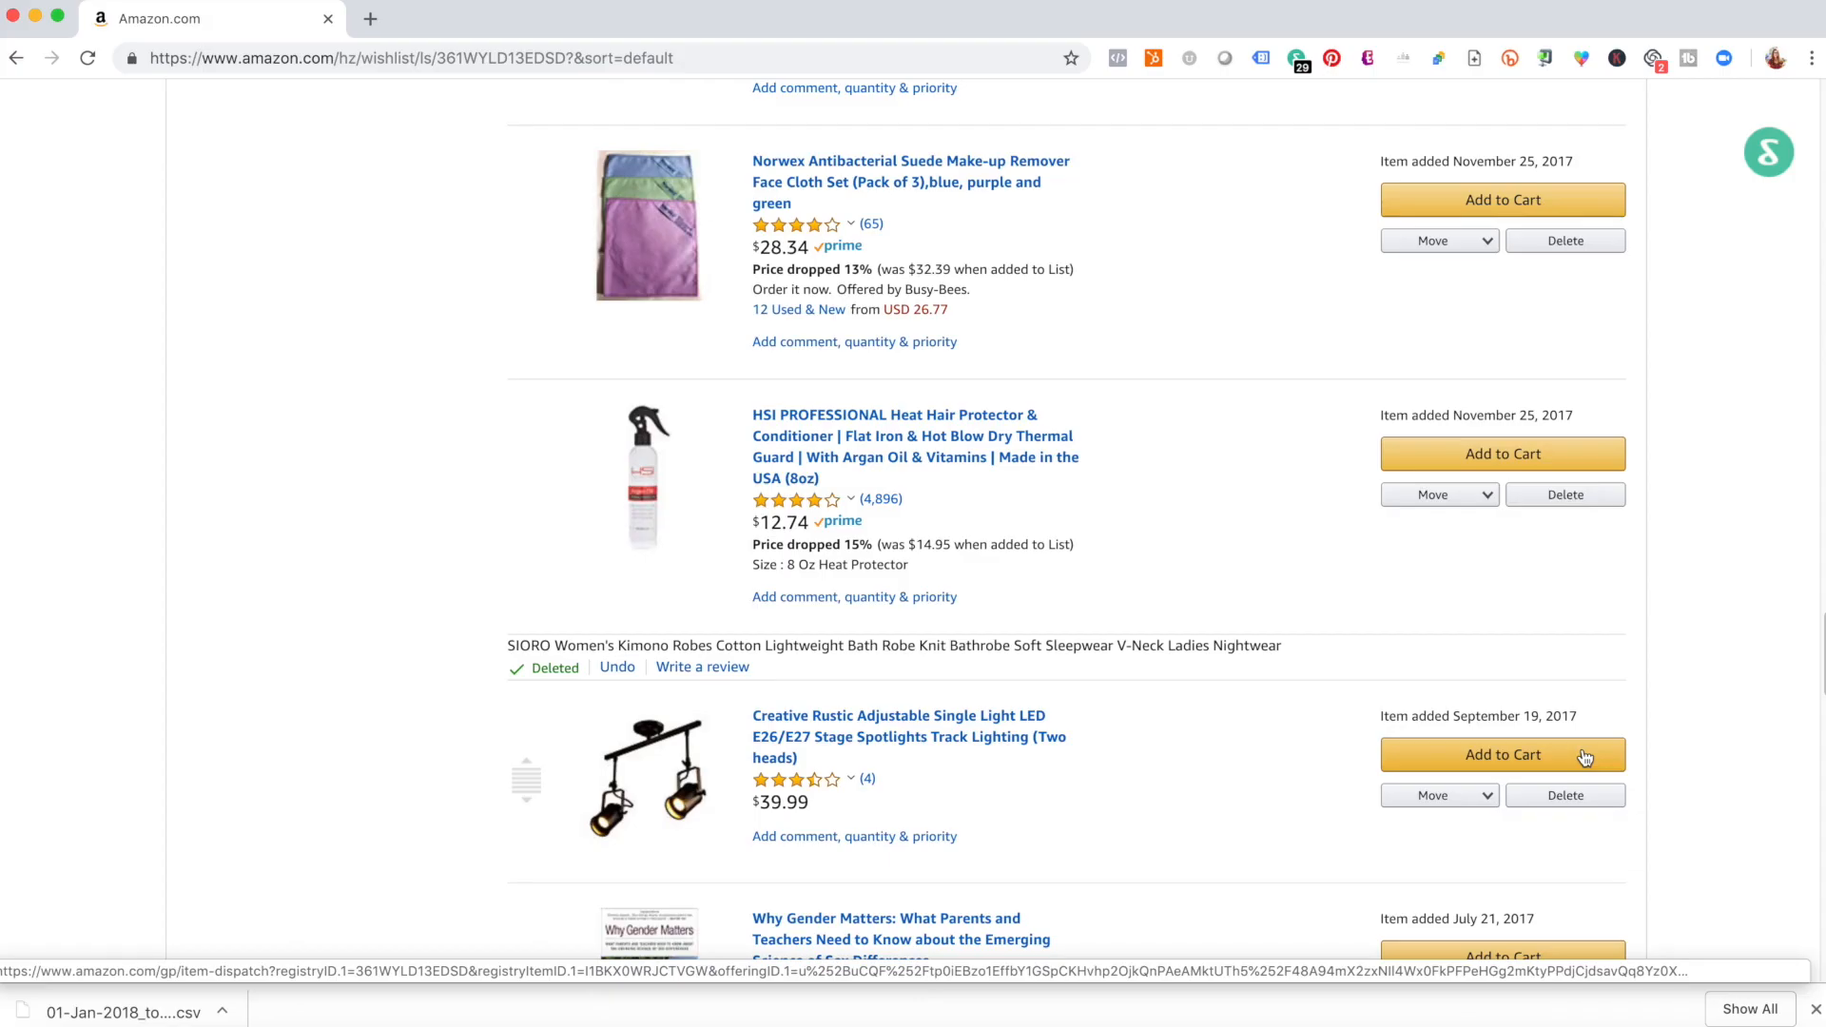